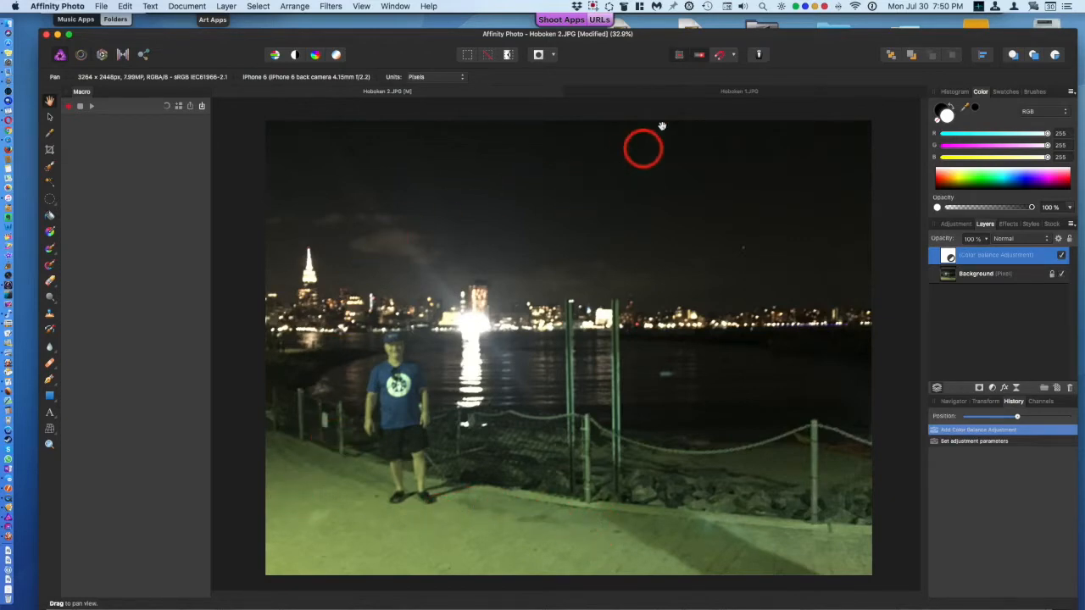
Step: Switch to the Hoboken 1 image and inspect it at 100% and 200% zoom before zooming to fit
click(654, 91)
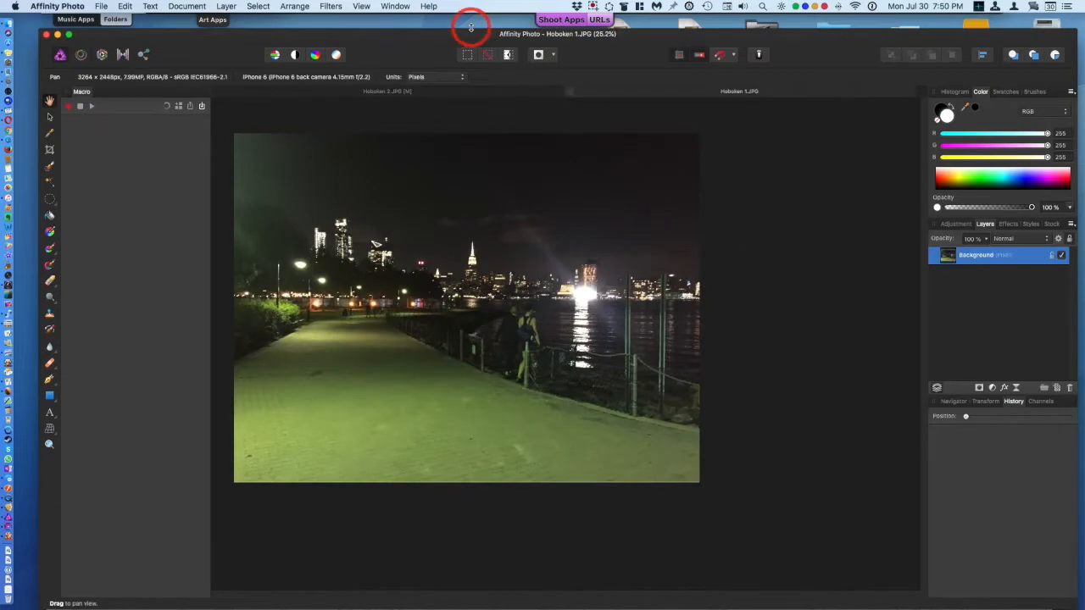
click(362, 6)
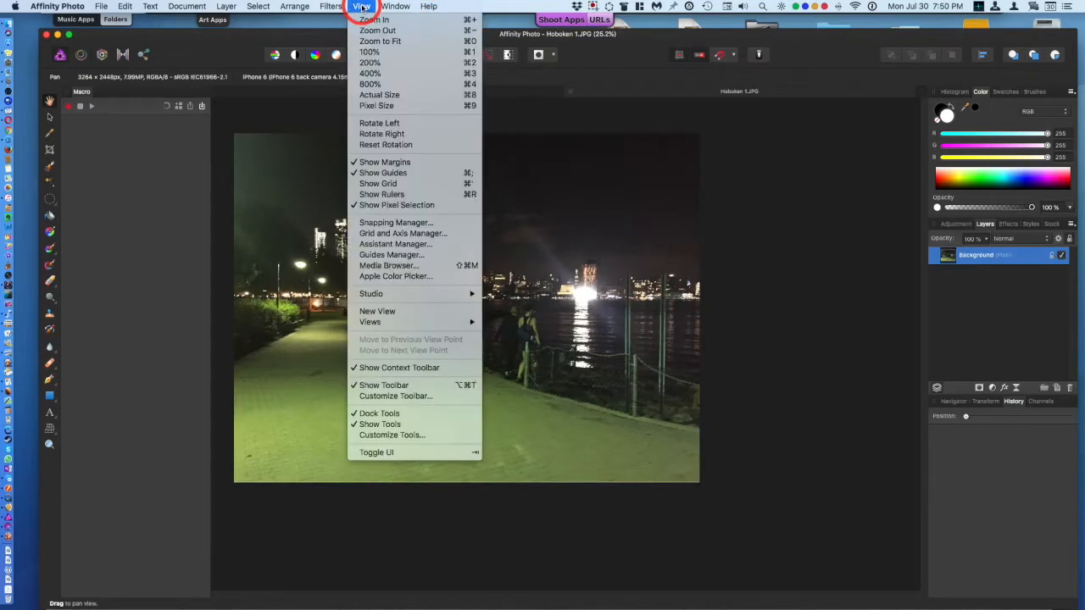
click(366, 52)
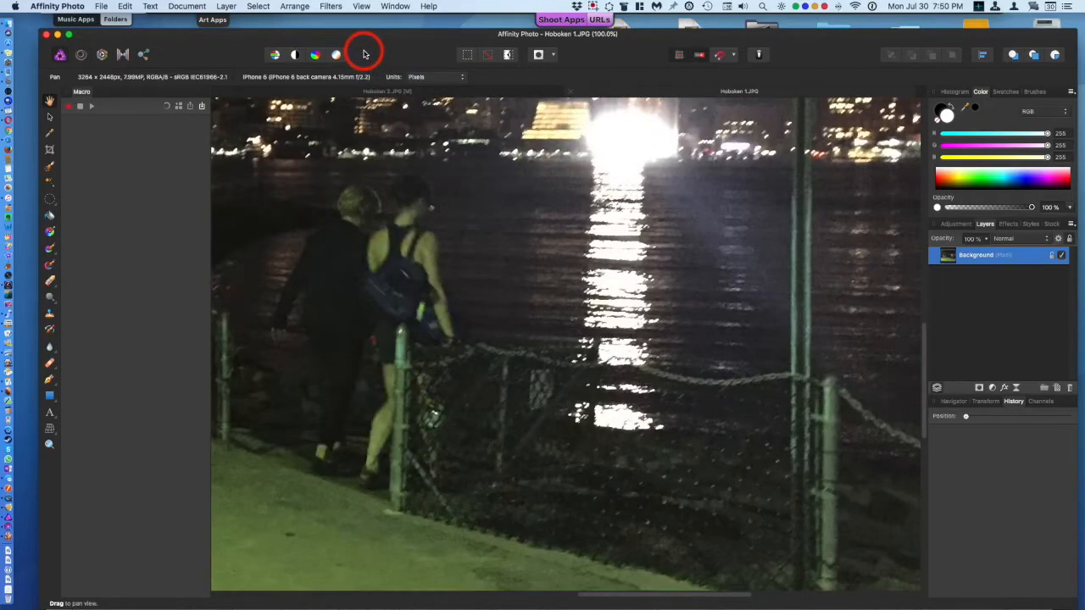
click(361, 6)
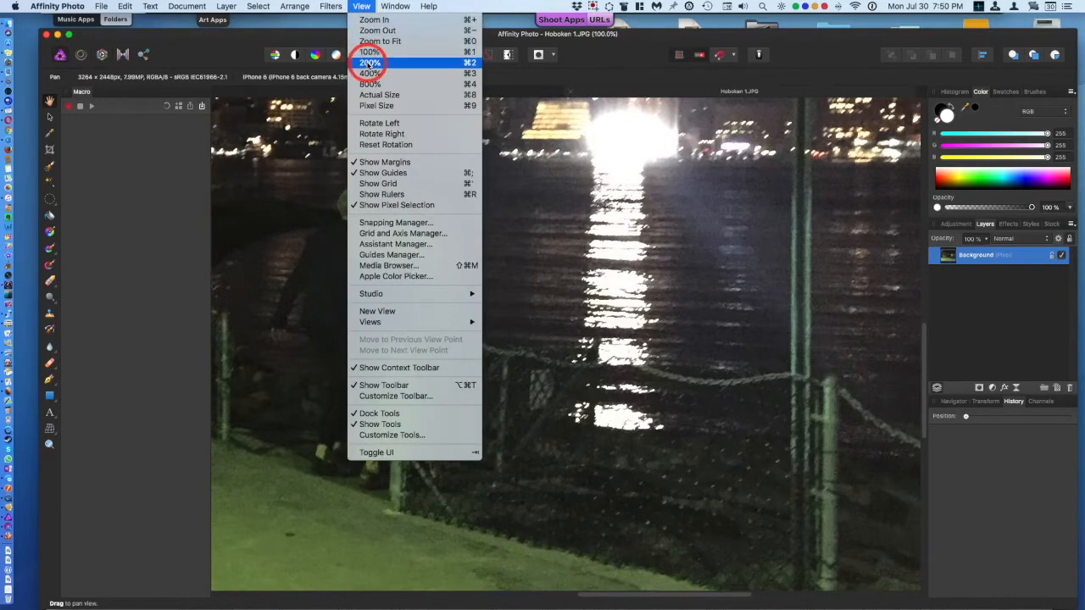
click(369, 63)
click(362, 7)
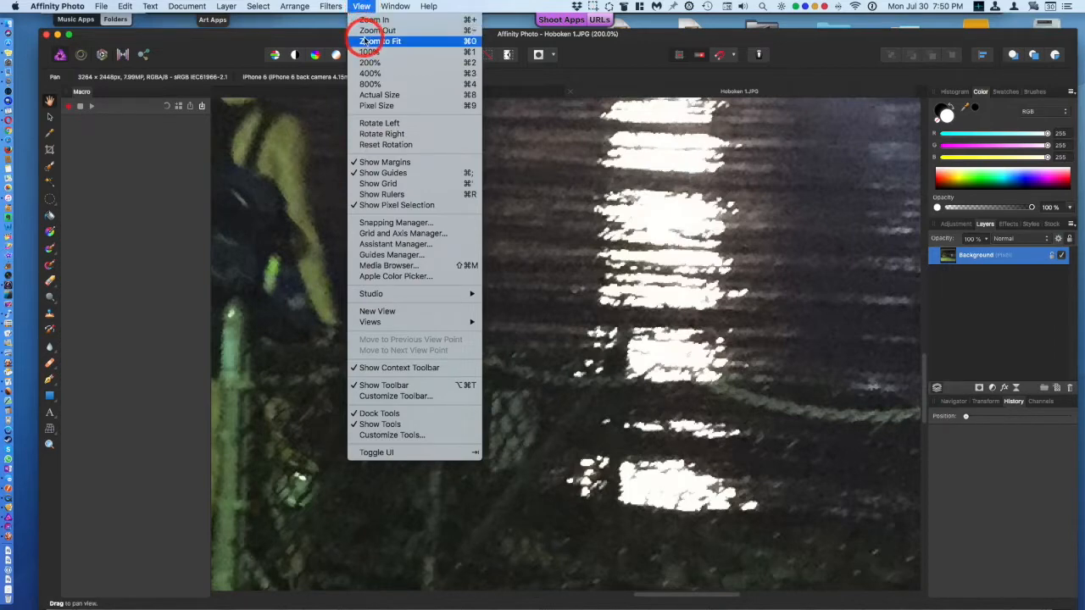
click(373, 41)
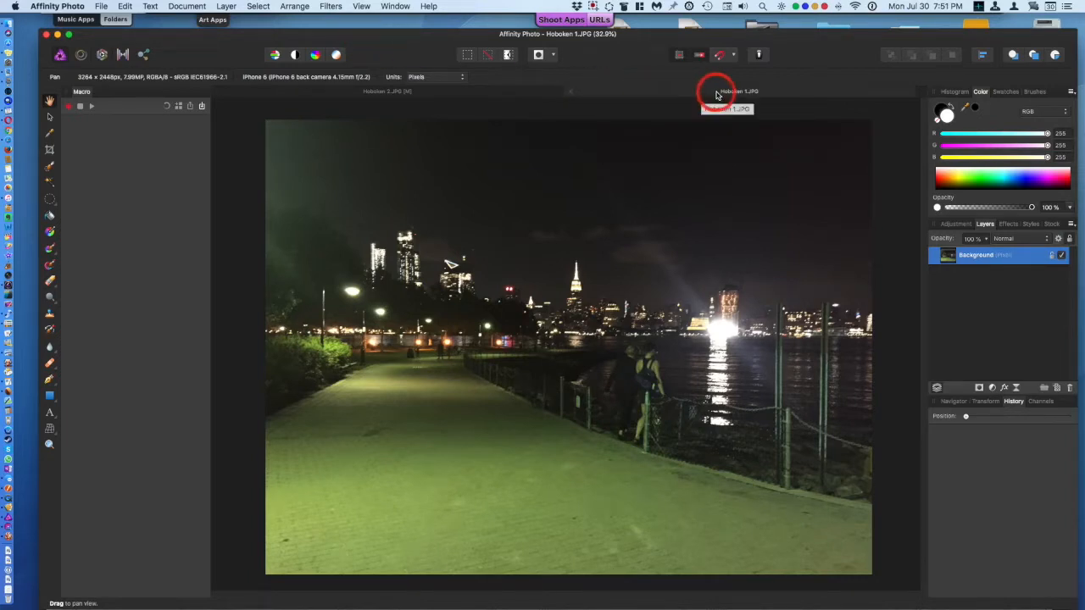
Step: In Hoboken 1, add a Color Balance adjustment and shift the midtones magenta/green slider to about -89%
click(449, 90)
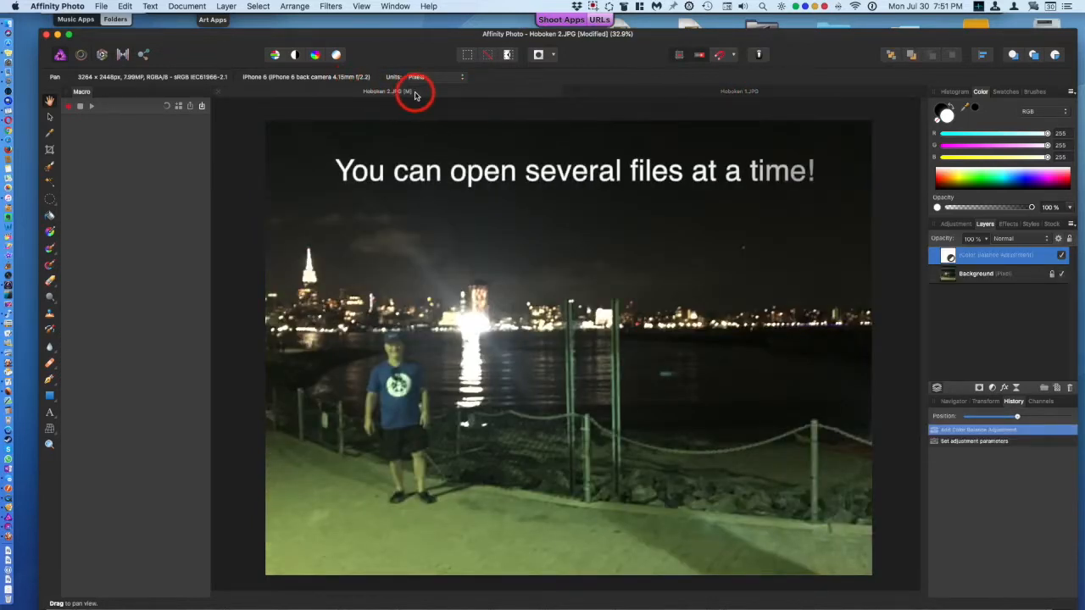
click(625, 93)
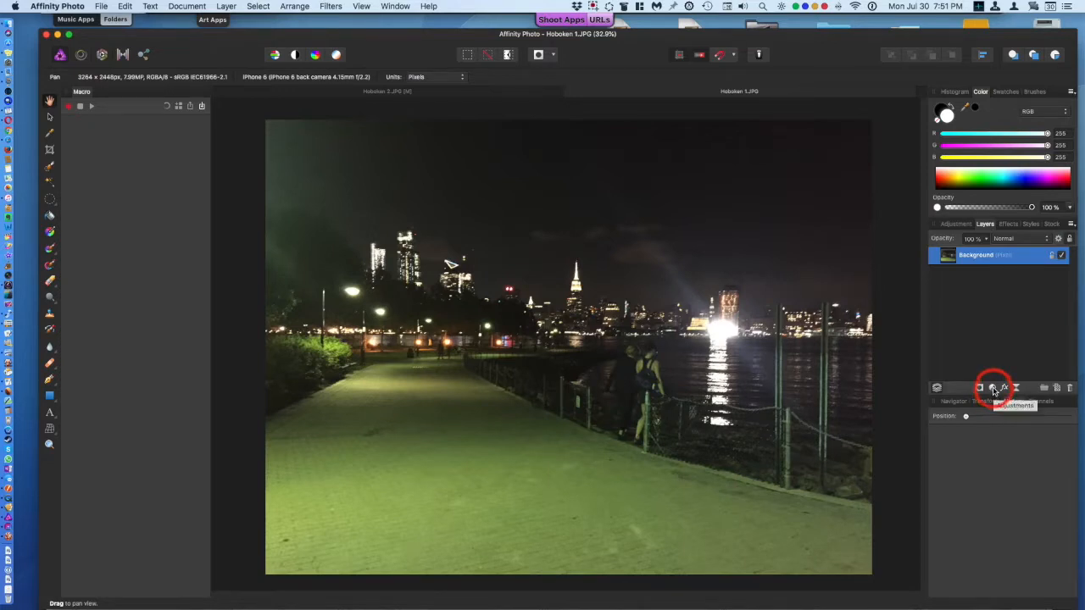
click(994, 388)
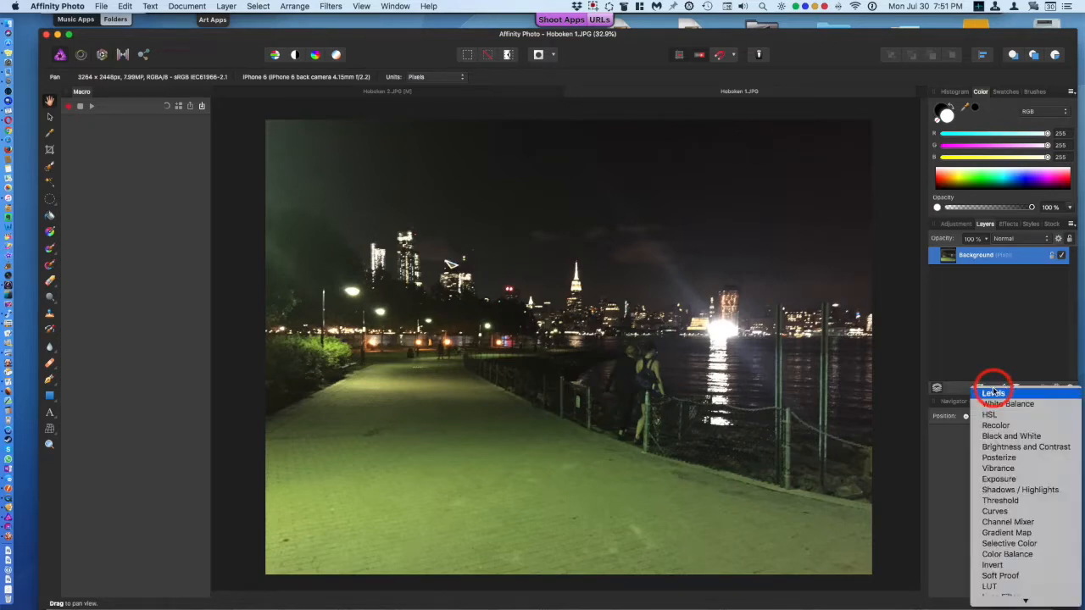
click(993, 555)
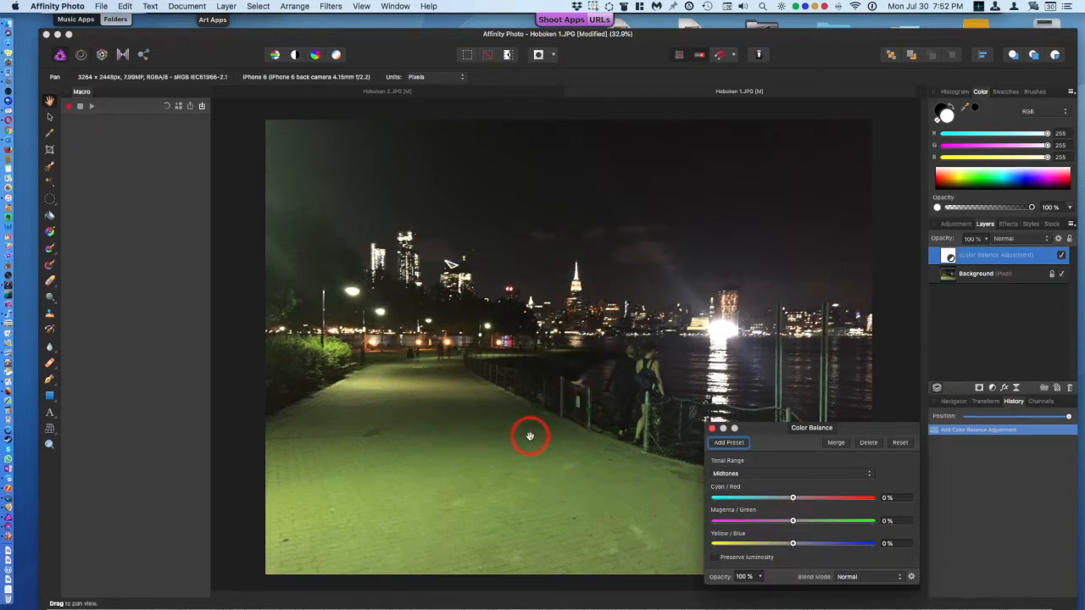
click(792, 521)
drag(793, 521, 726, 523)
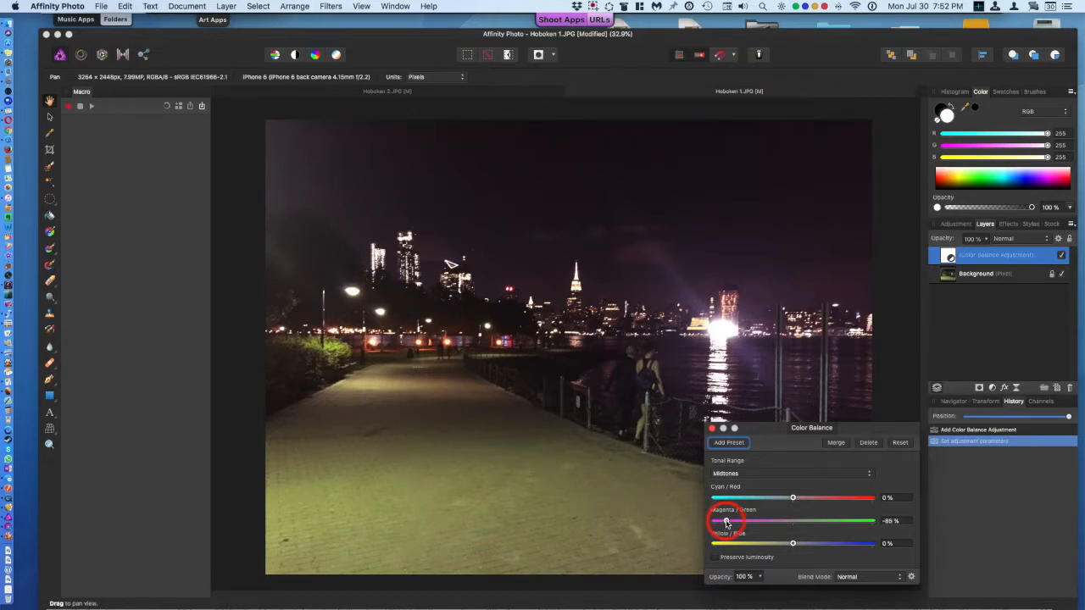
Step: Keep the Midtones range and set cyan/red to about 3% and yellow/blue to about -17%
click(740, 474)
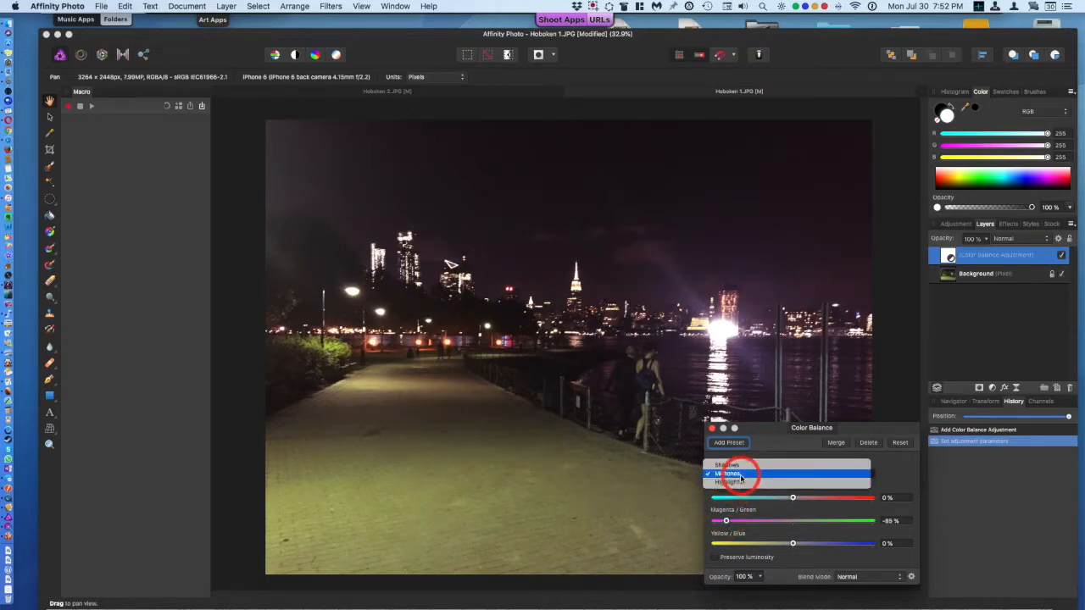
click(741, 475)
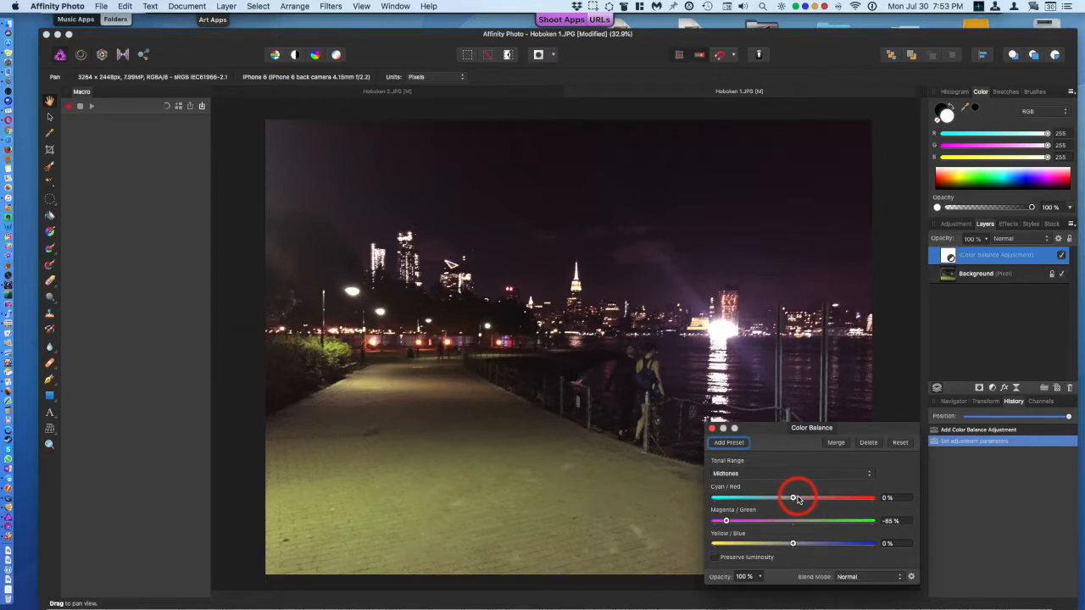
mouse_move(797, 499)
mouse_down()
mouse_move(821, 503)
mouse_move(771, 503)
mouse_move(796, 501)
mouse_up()
drag(793, 544, 784, 549)
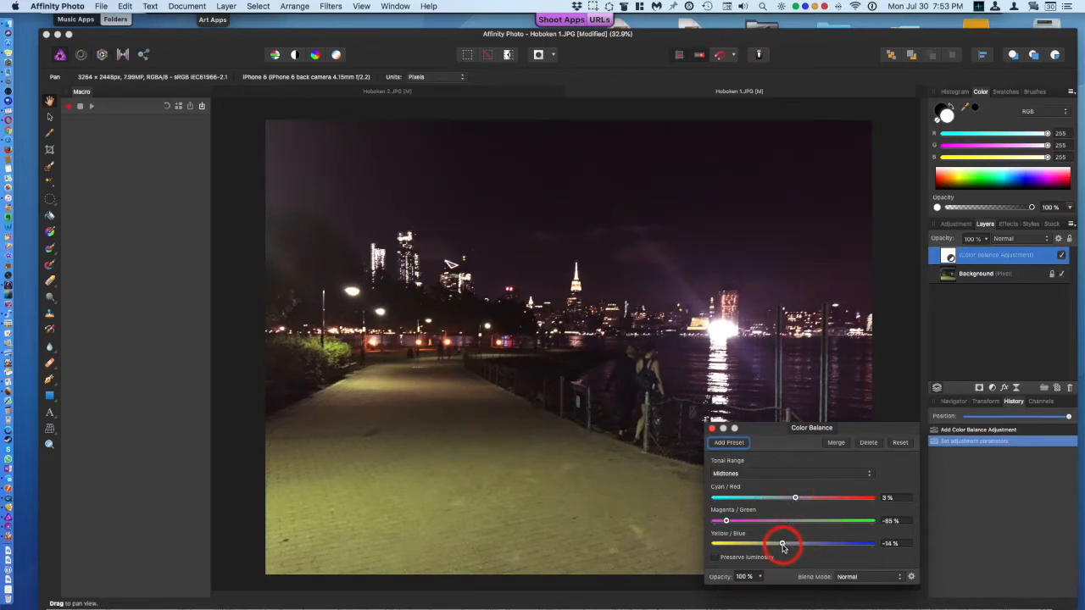
mouse_move(783, 548)
mouse_down()
mouse_move(830, 547)
mouse_move(780, 544)
mouse_up()
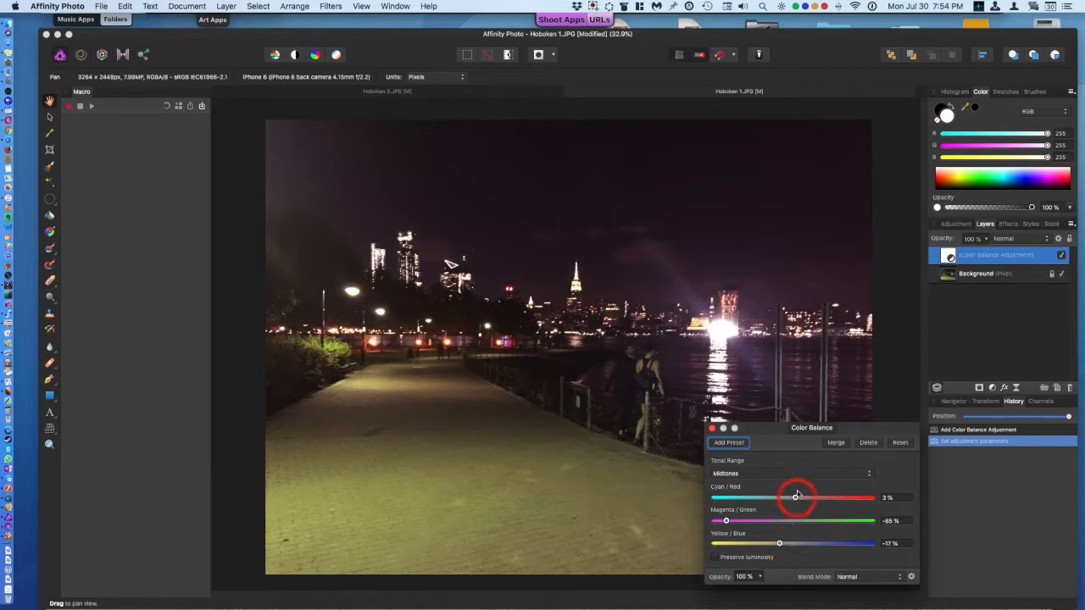
Step: Switch the tonal range to Shadows and shift its magenta/green slider toward magenta
click(778, 474)
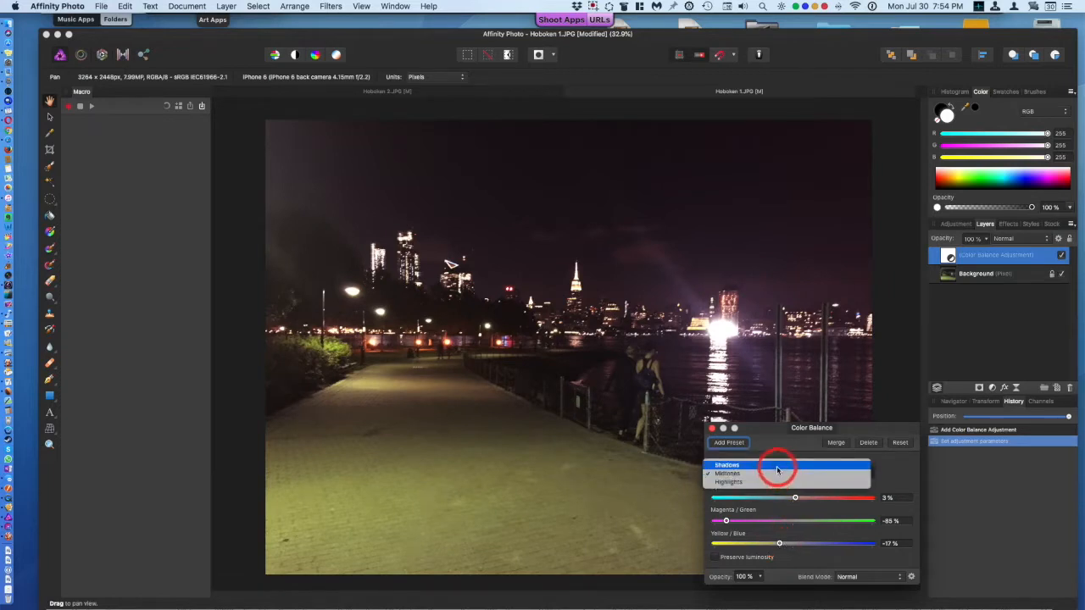
click(778, 466)
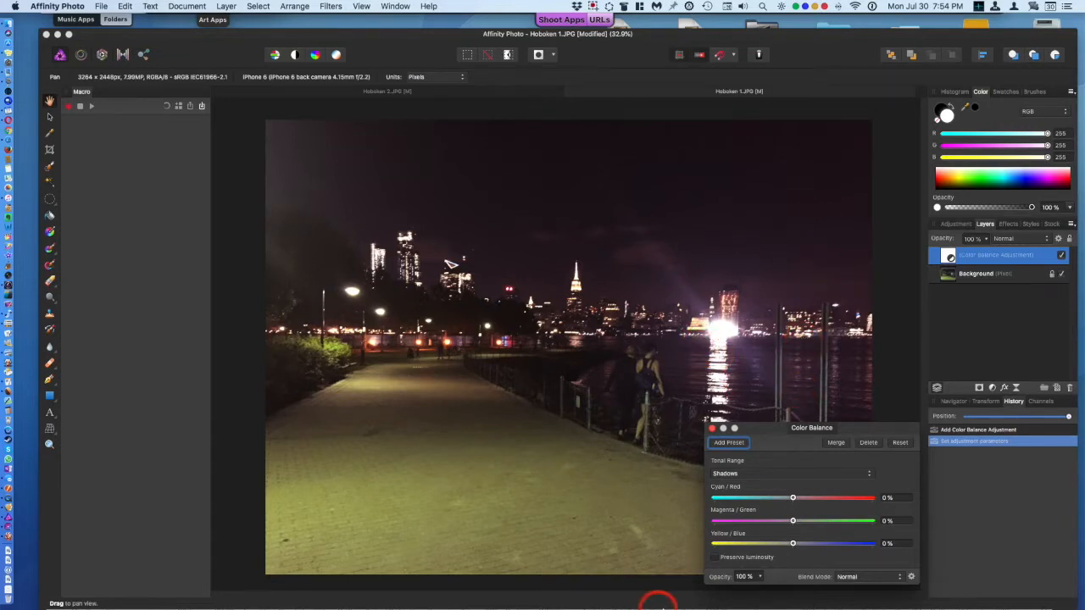
drag(795, 503, 782, 524)
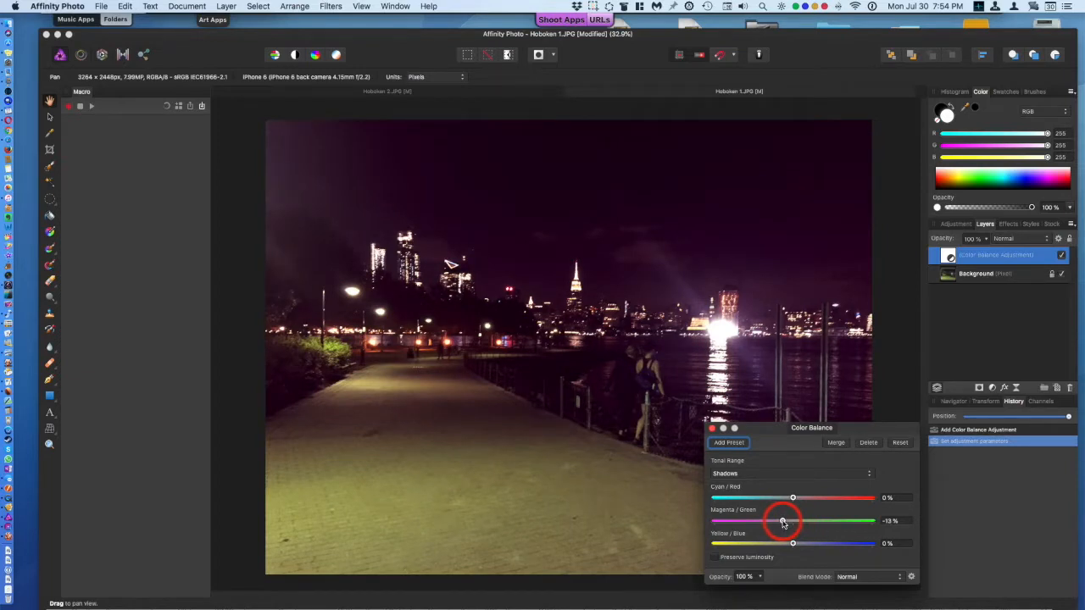
mouse_move(783, 523)
mouse_down()
mouse_move(795, 525)
mouse_move(775, 523)
mouse_up()
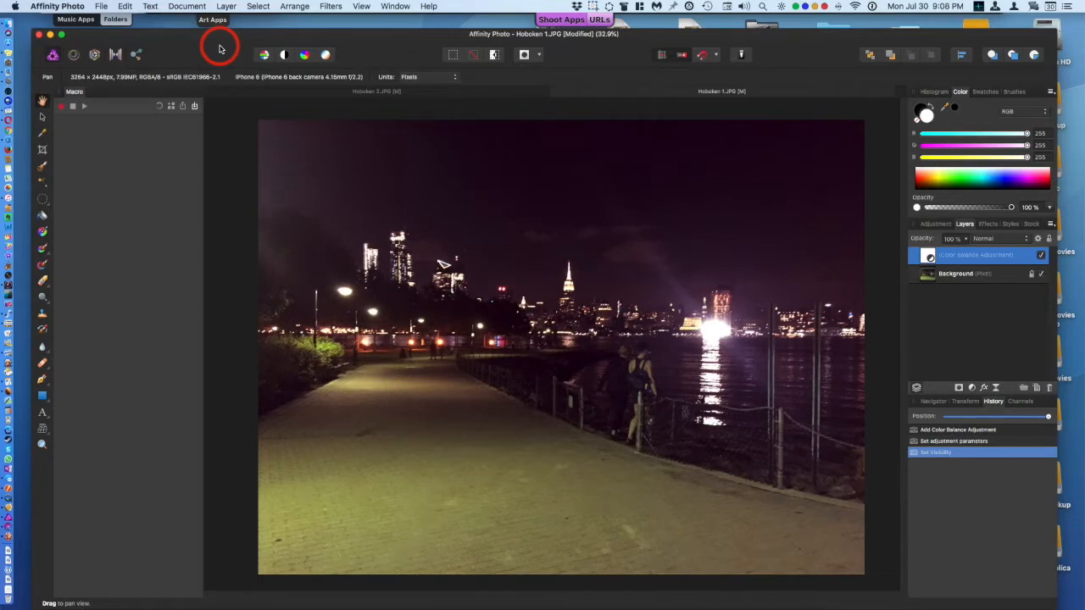
Step: Open the Hoboken 2 photo from the desktop in Preview and compare it with the finished Hoboken 2 Done version
drag(218, 48, 204, 576)
click(763, 298)
double_click(763, 351)
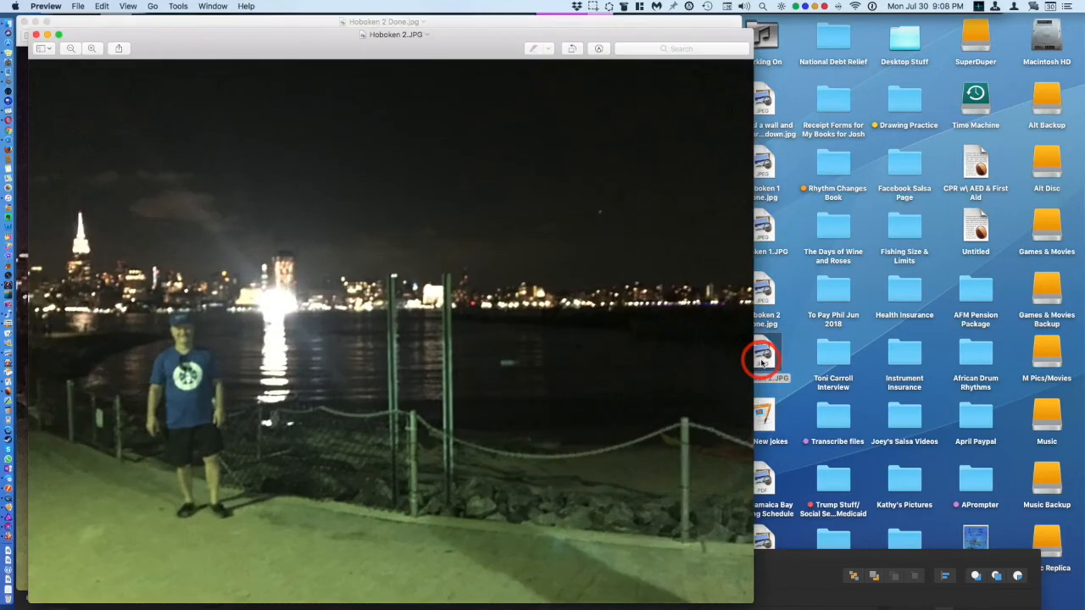
key(ctrl+alt+Left)
click(657, 354)
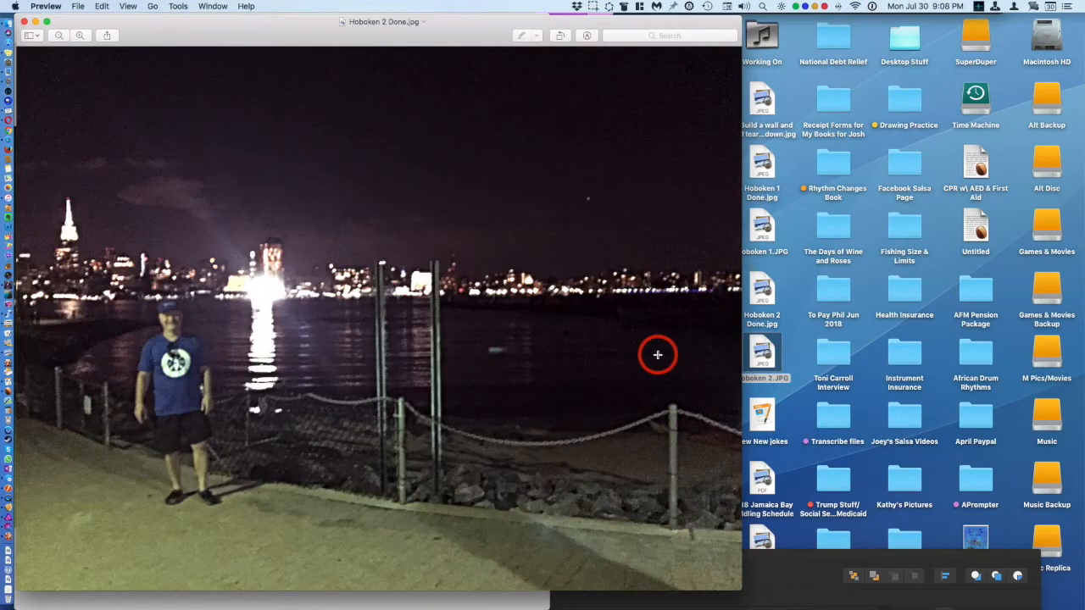
key(ctrl+alt+Right)
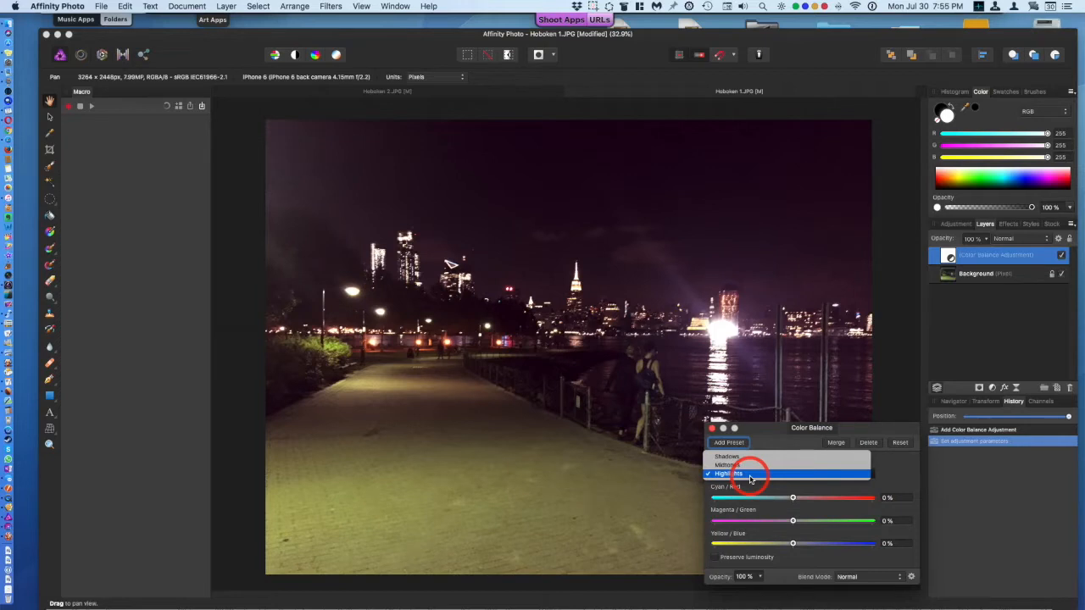
Step: Switch to Hoboken 2 and set its Color Balance midtones to magenta/green about -51% and yellow/blue about 14%
click(749, 479)
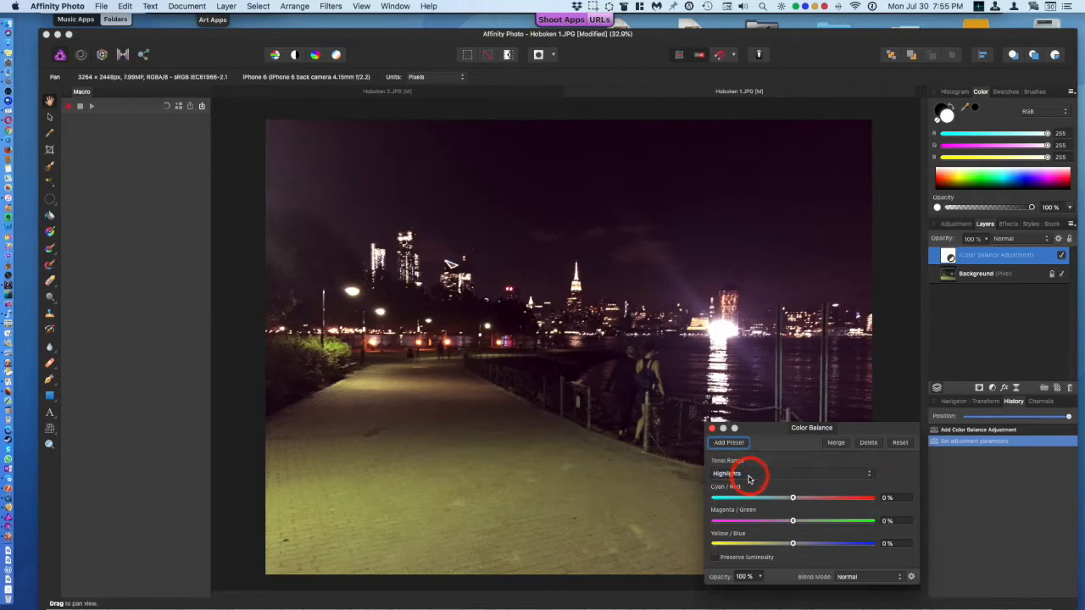
click(497, 95)
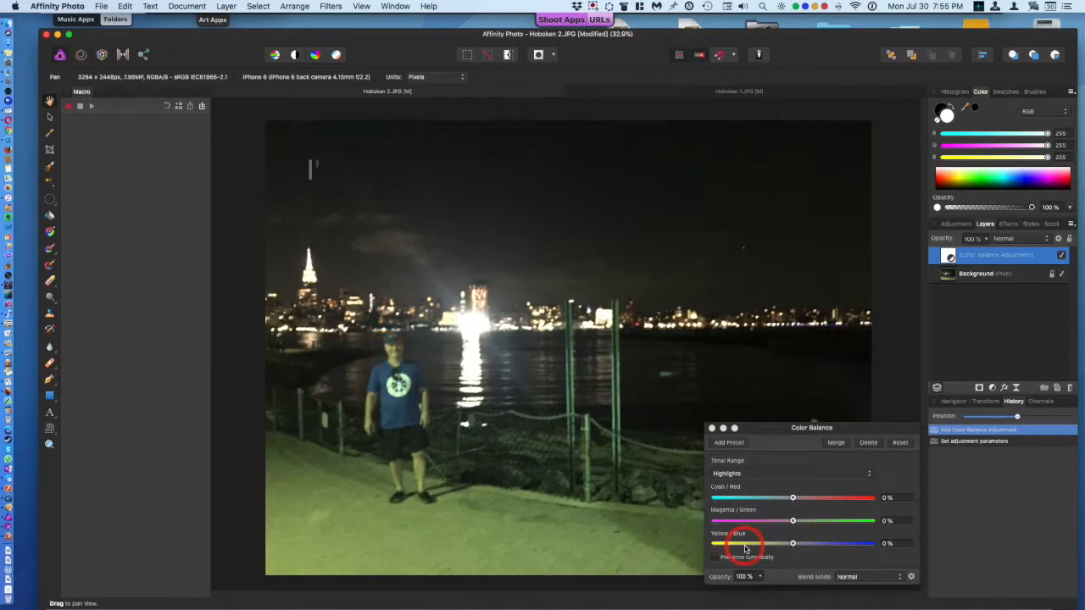
click(751, 474)
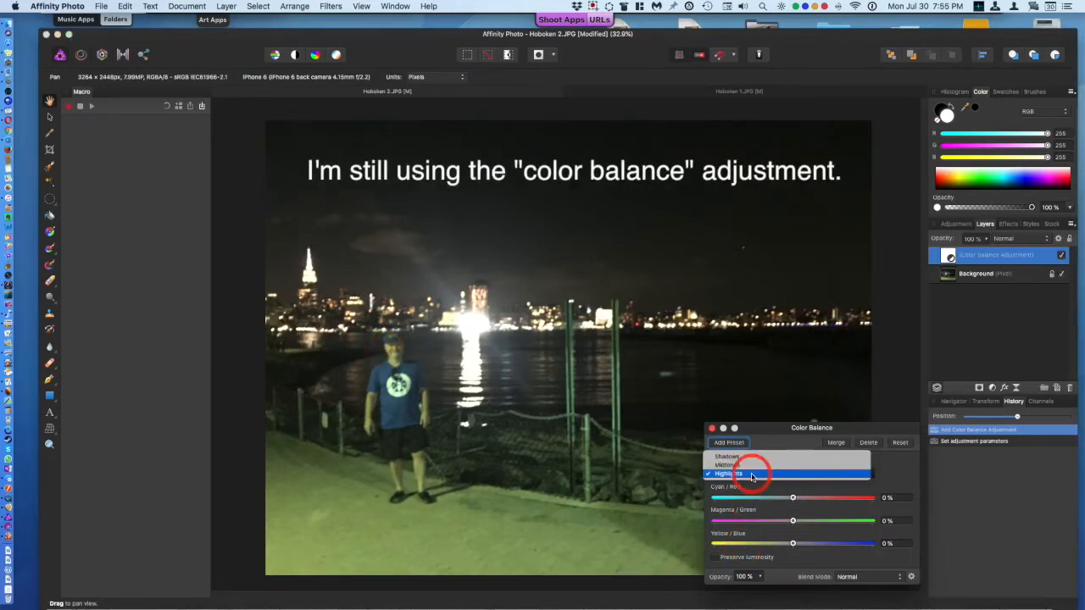
click(751, 466)
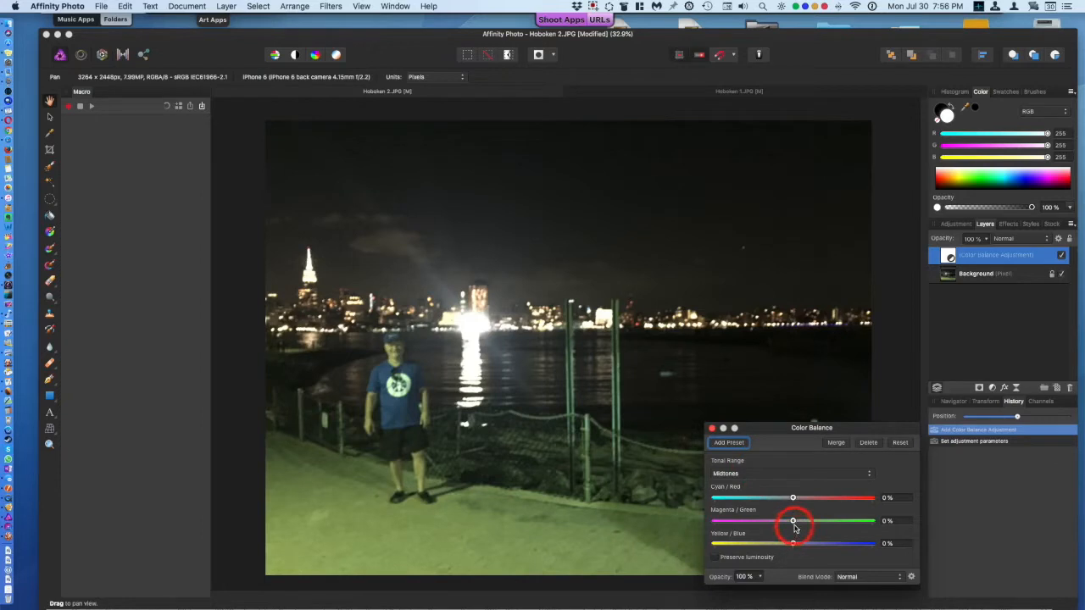
drag(794, 523, 764, 524)
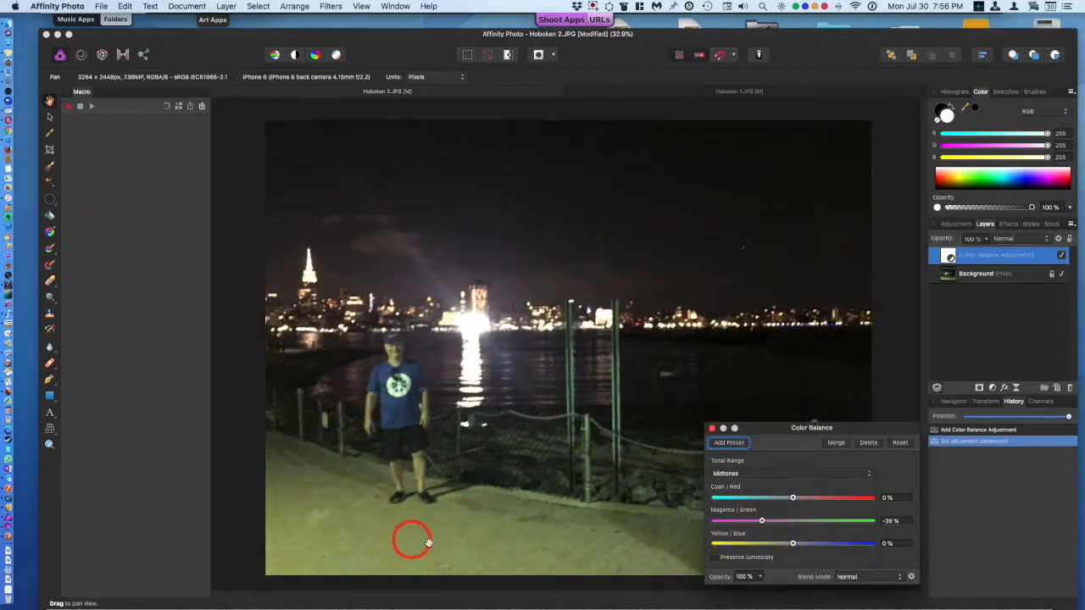
drag(762, 521, 807, 549)
click(791, 544)
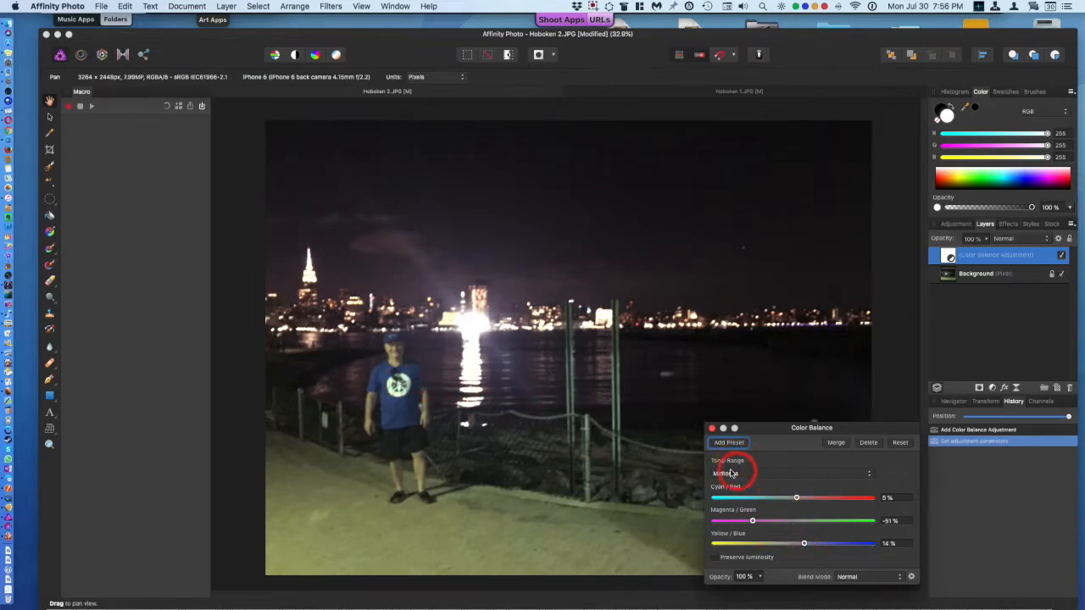
Step: Switch to Shadows and set cyan/red to 16%, magenta/green to -2% and yellow/blue to 6%
click(731, 473)
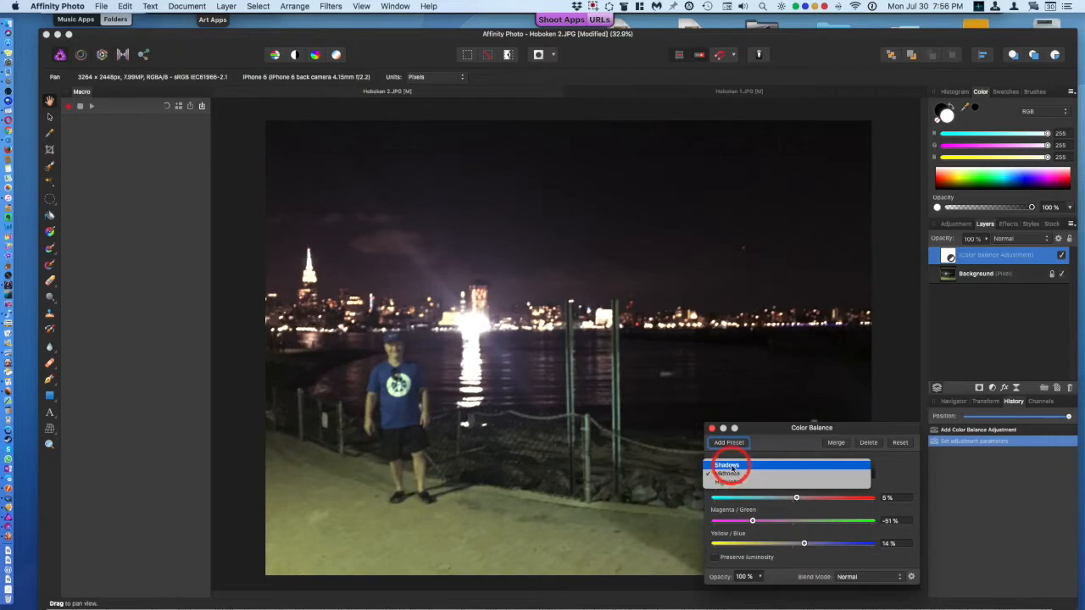
click(727, 466)
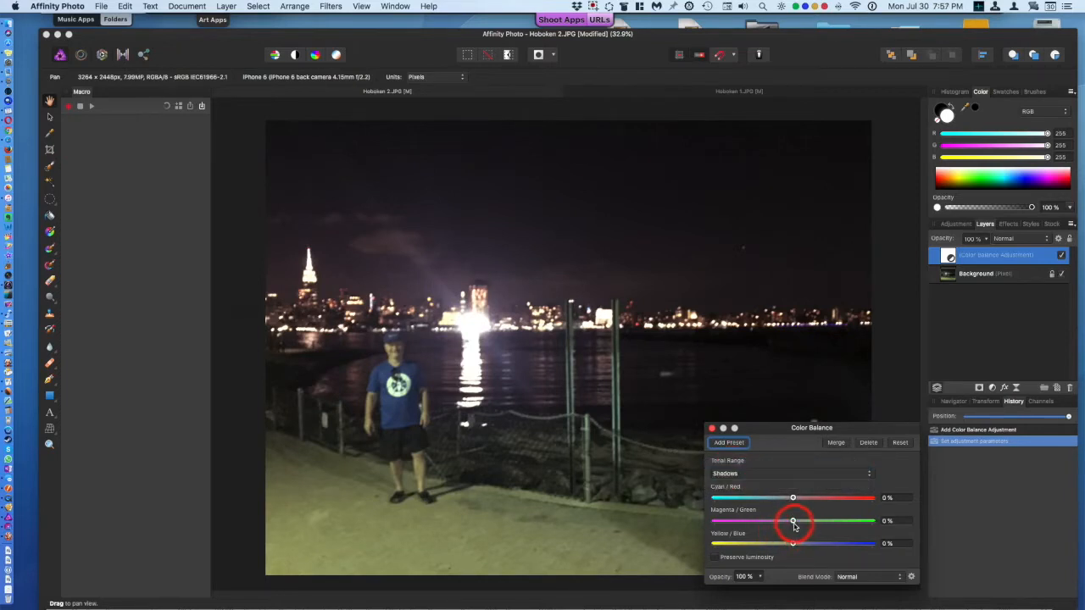
drag(793, 526, 790, 527)
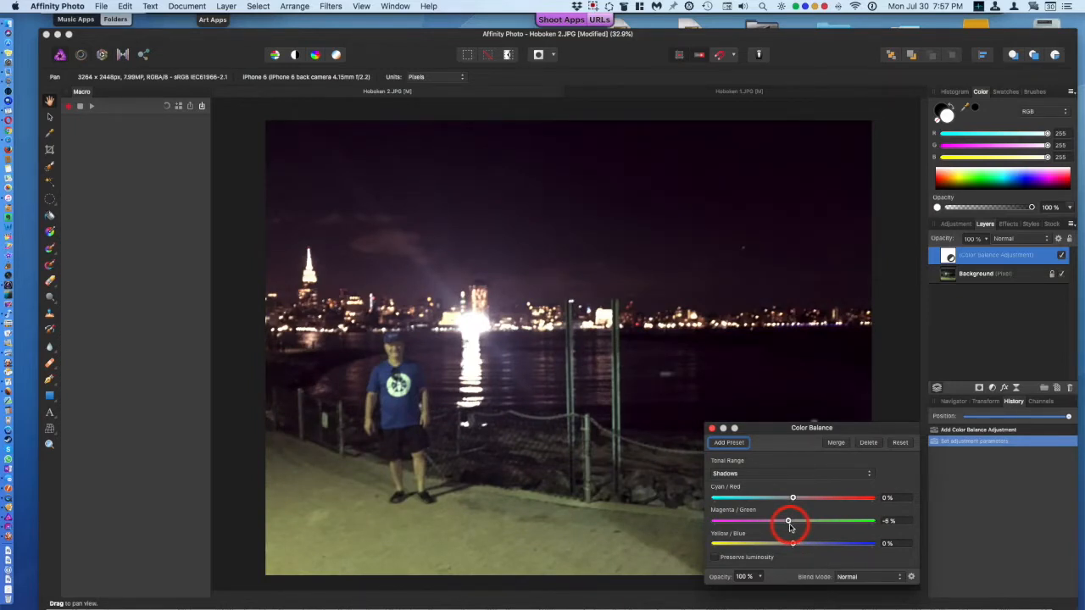
drag(790, 528, 794, 528)
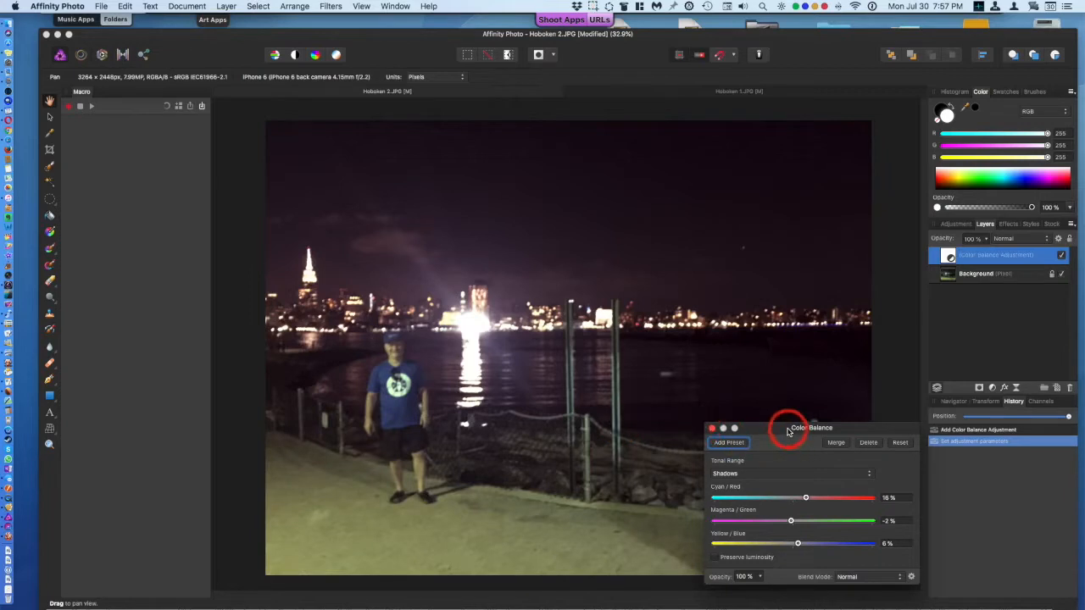
Step: Move the Color Balance dialog aside and toggle the adjustment layer's visibility to compare before and after
drag(789, 428, 777, 378)
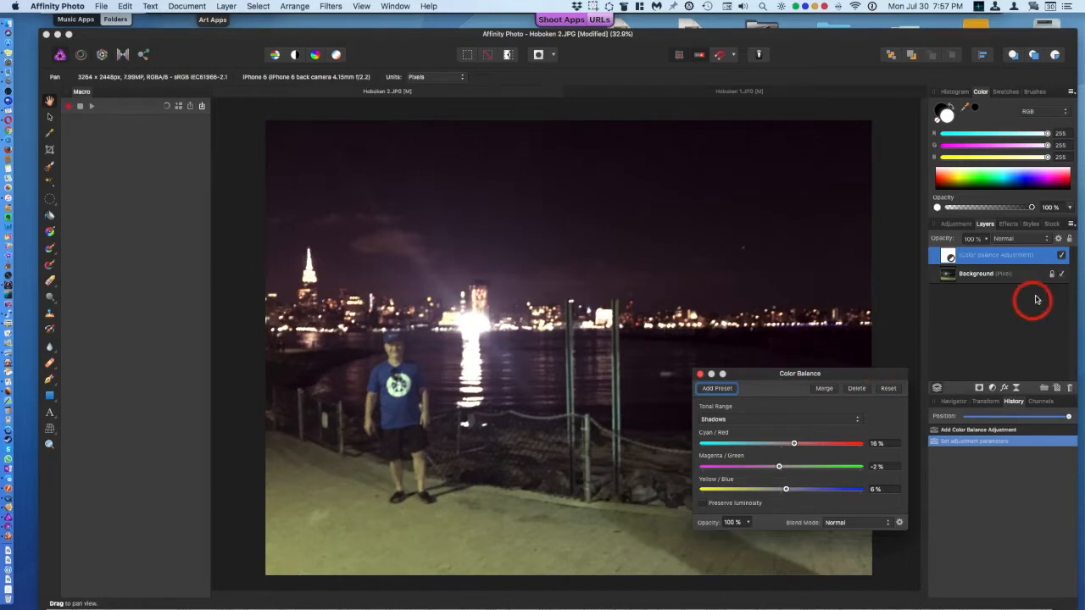
click(1062, 257)
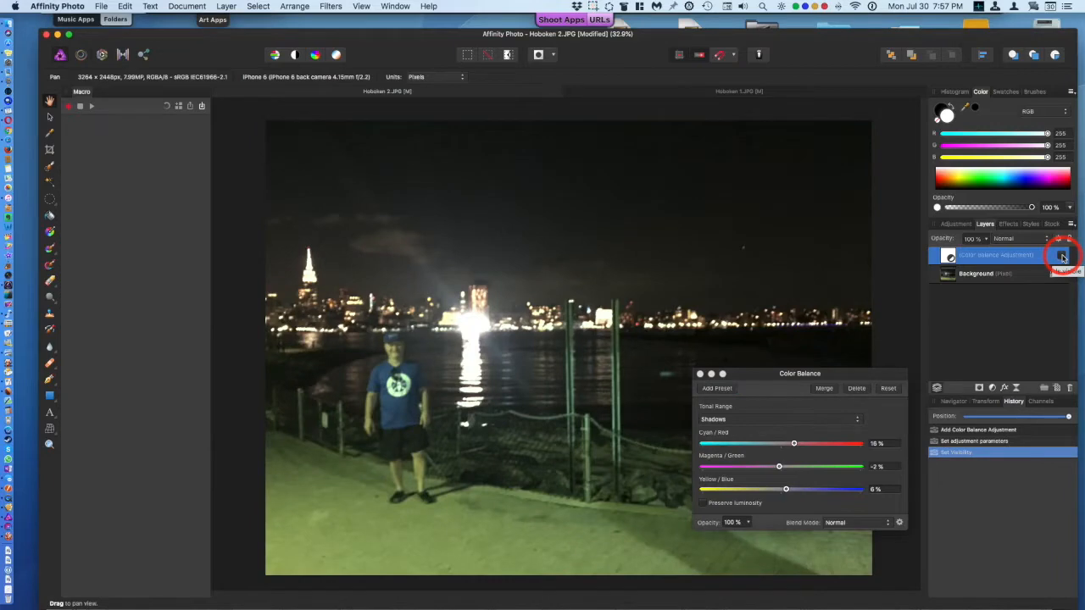
click(1062, 257)
click(1063, 257)
click(1062, 256)
click(1062, 257)
click(1062, 257)
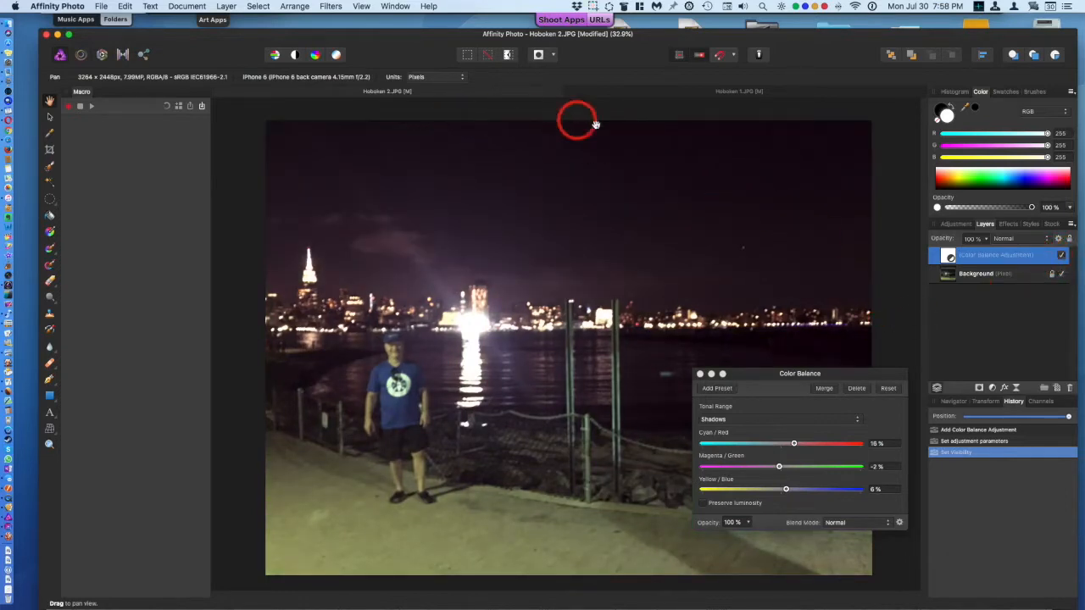
Step: Switch to the Hoboken 1 photo and toggle its Color Balance adjustment layer off and on to compare
click(639, 95)
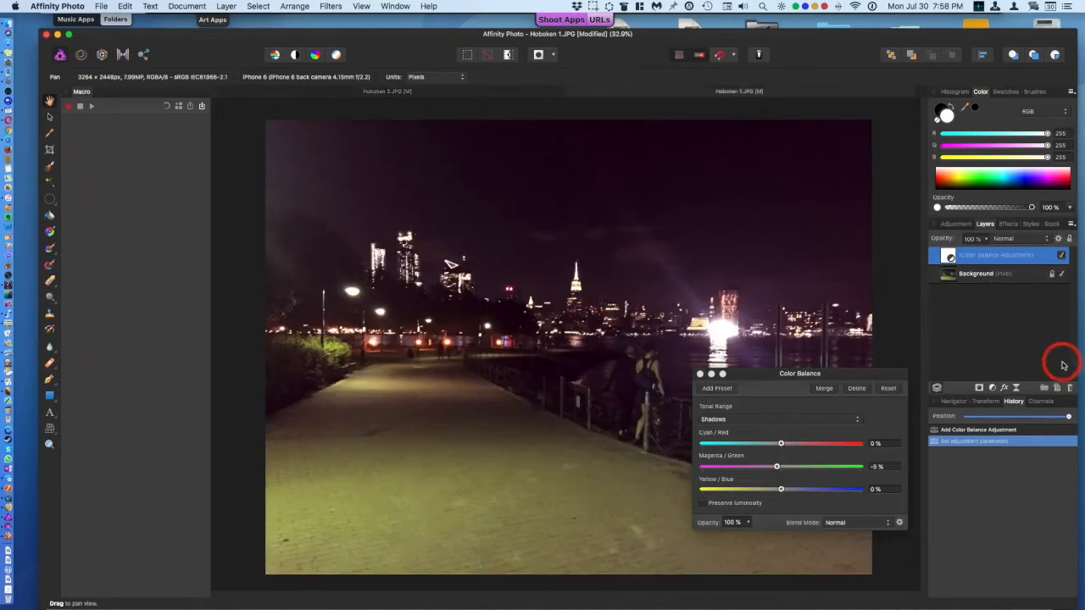
click(1063, 257)
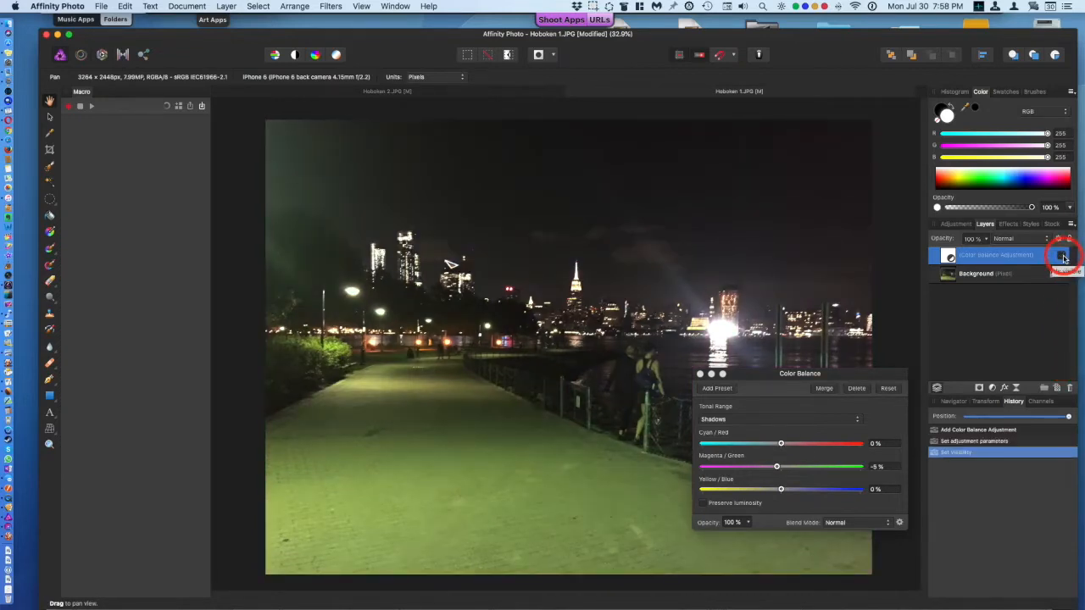
click(1063, 257)
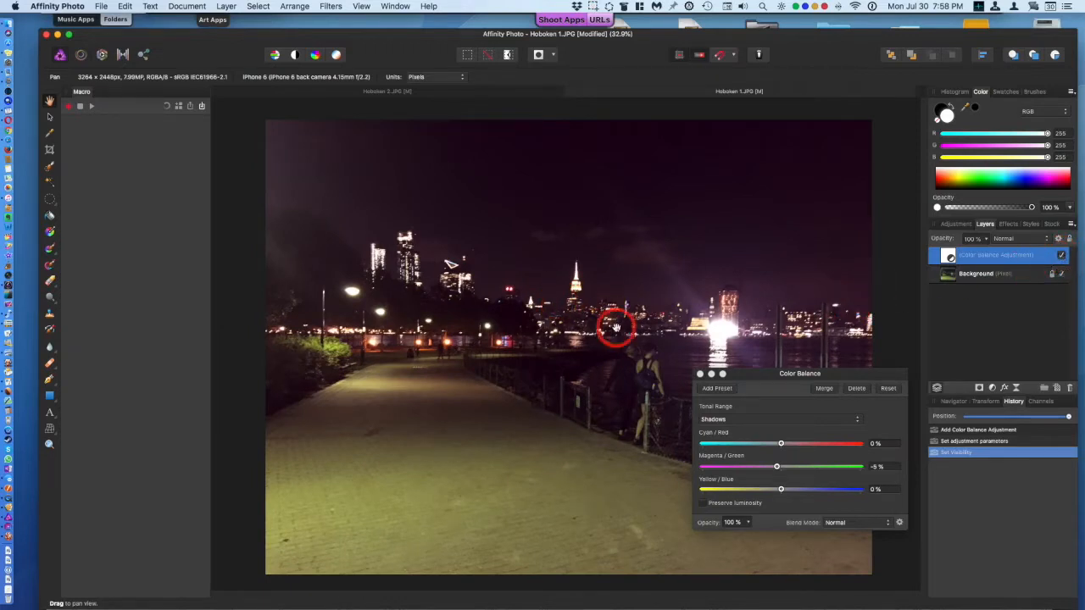
Step: Return to Hoboken 2, add a Live Clarity filter layer and set its radius to about 44 px
click(493, 93)
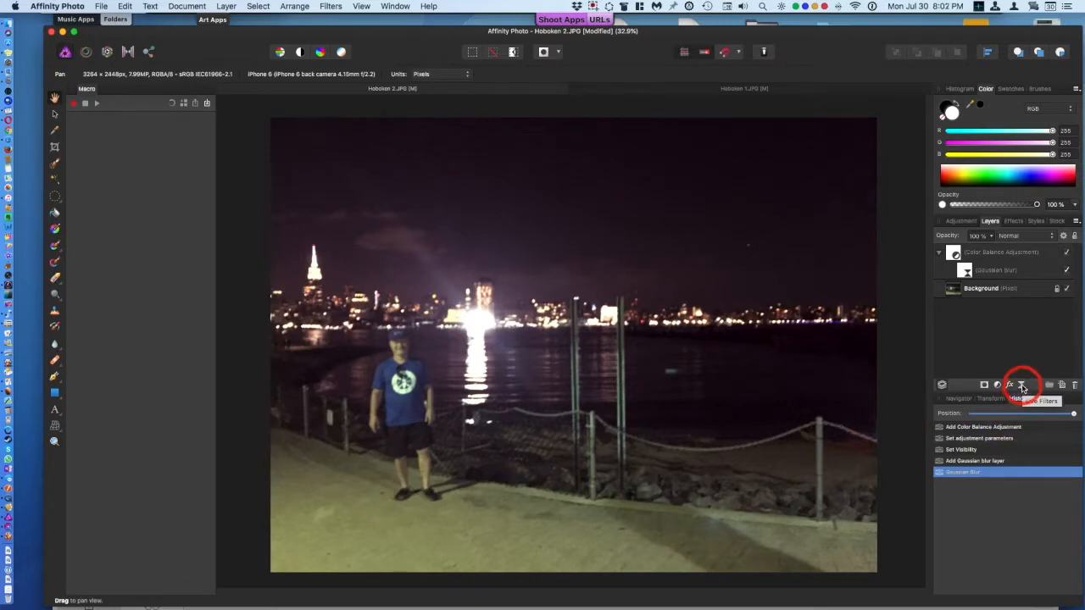
click(1023, 387)
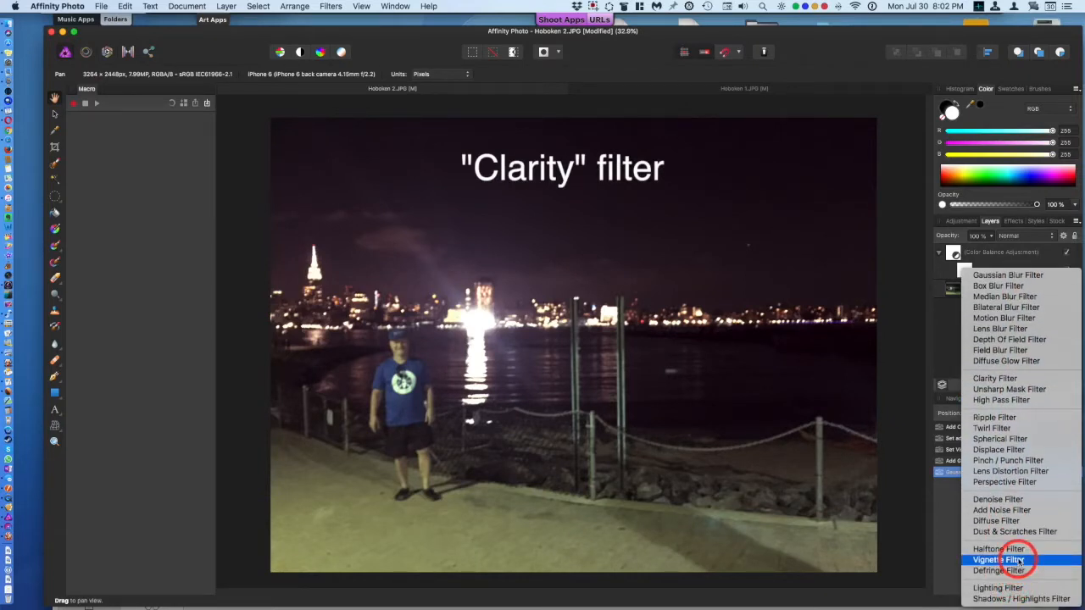
click(1020, 383)
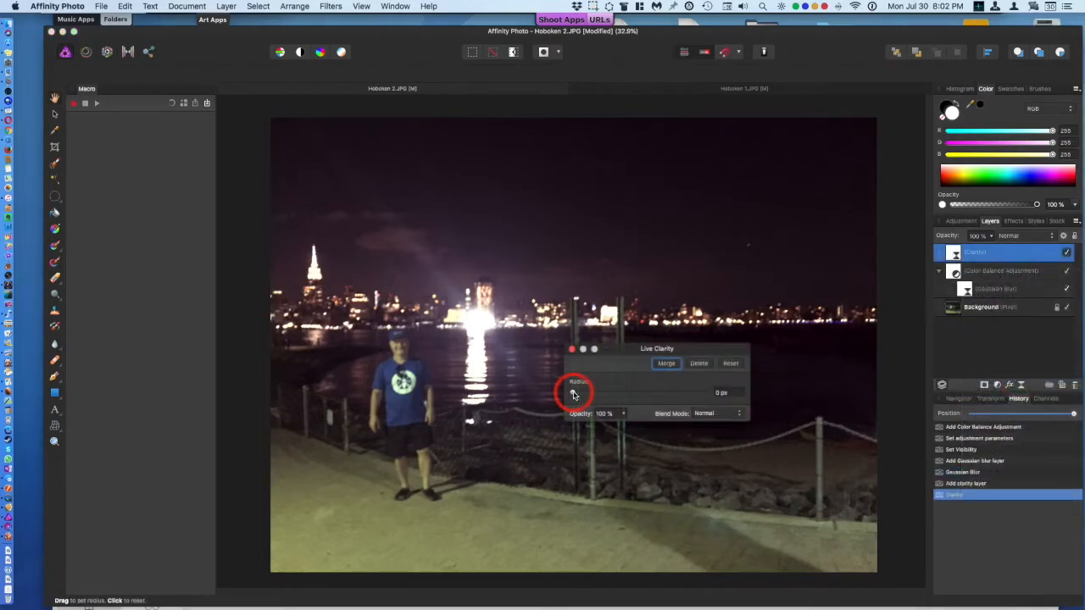
drag(573, 394, 684, 398)
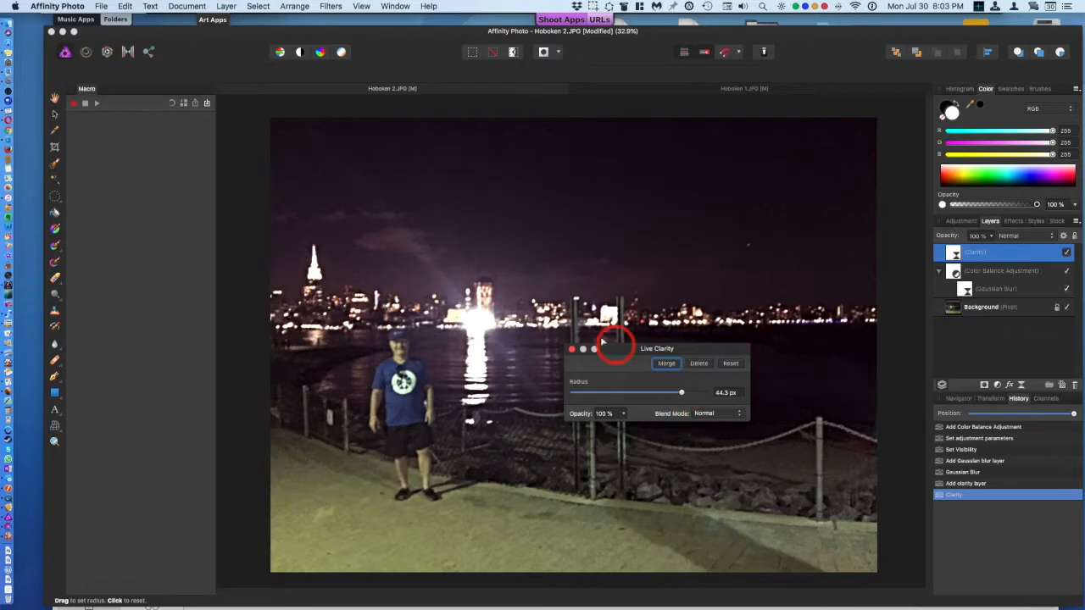
click(572, 350)
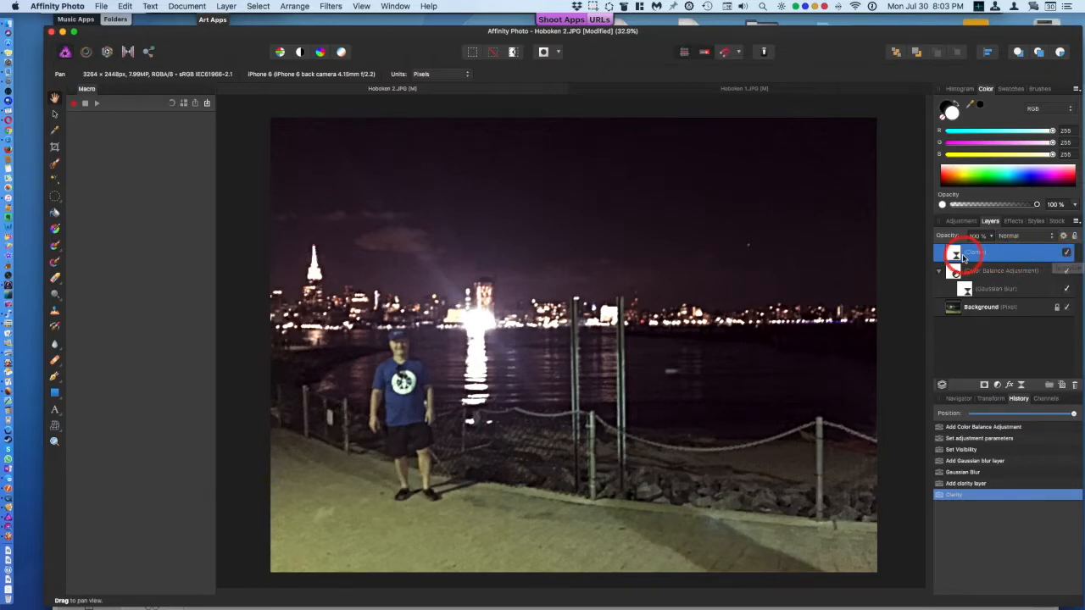
Step: Toggle the Clarity layer's visibility to compare the photo with and without it
click(1068, 255)
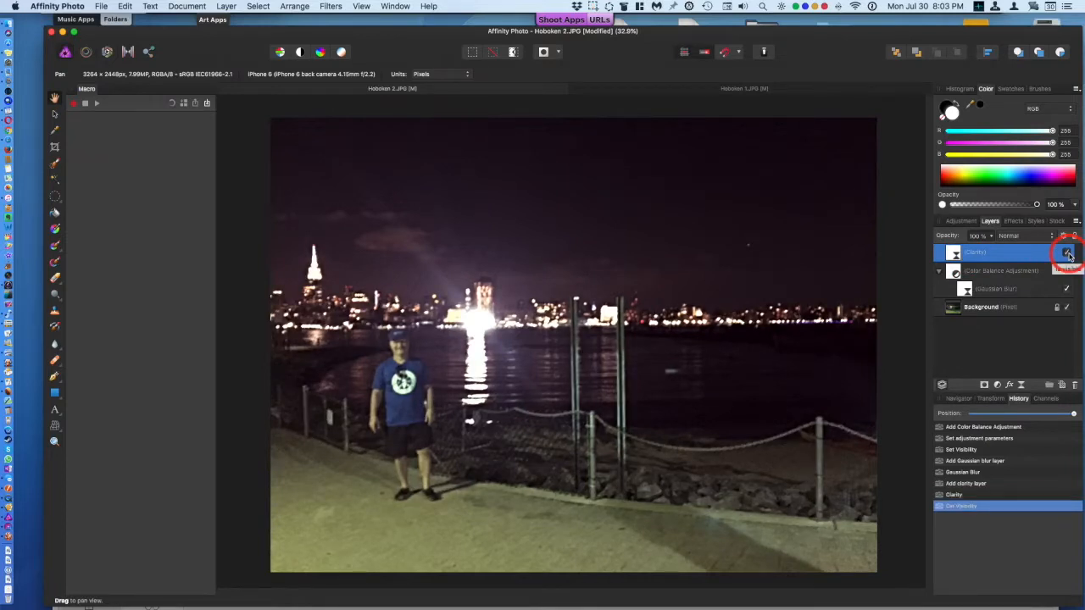
click(1068, 254)
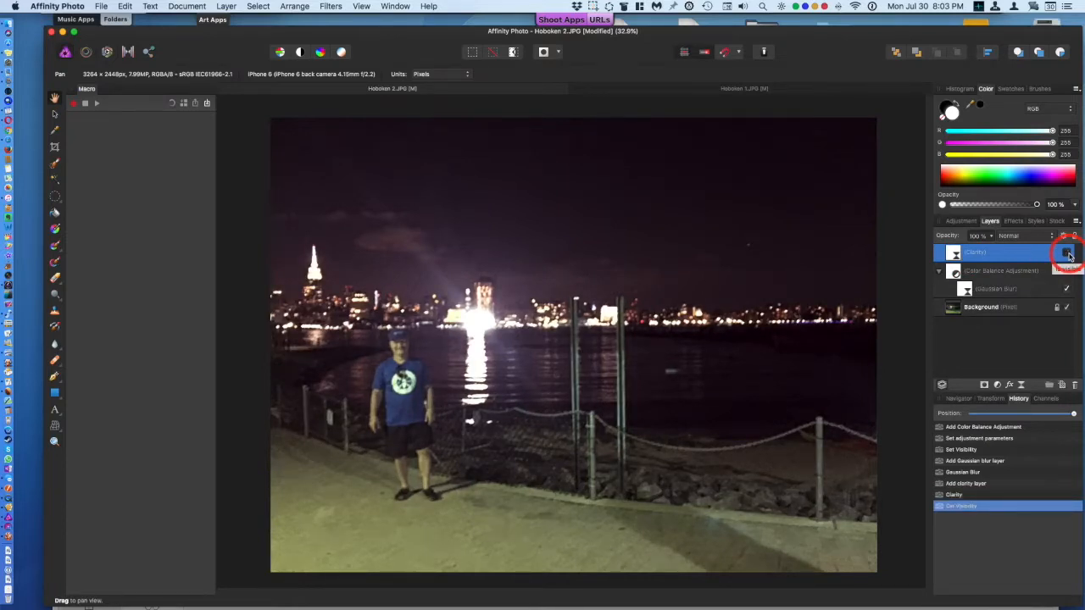
click(1068, 255)
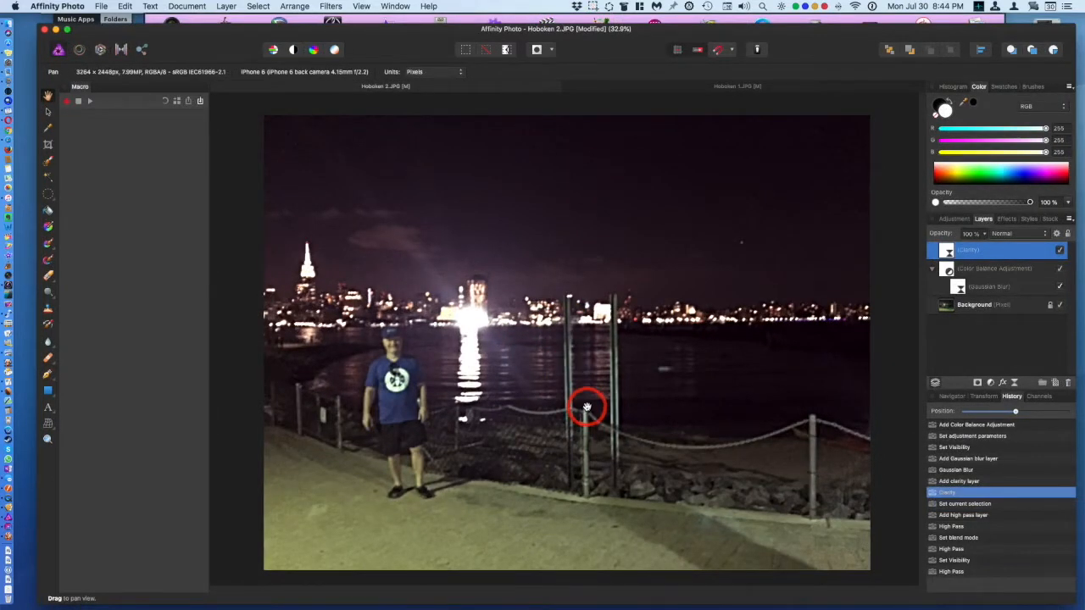
Step: Add two Live High Pass filters nested under the Clarity layer
click(1015, 382)
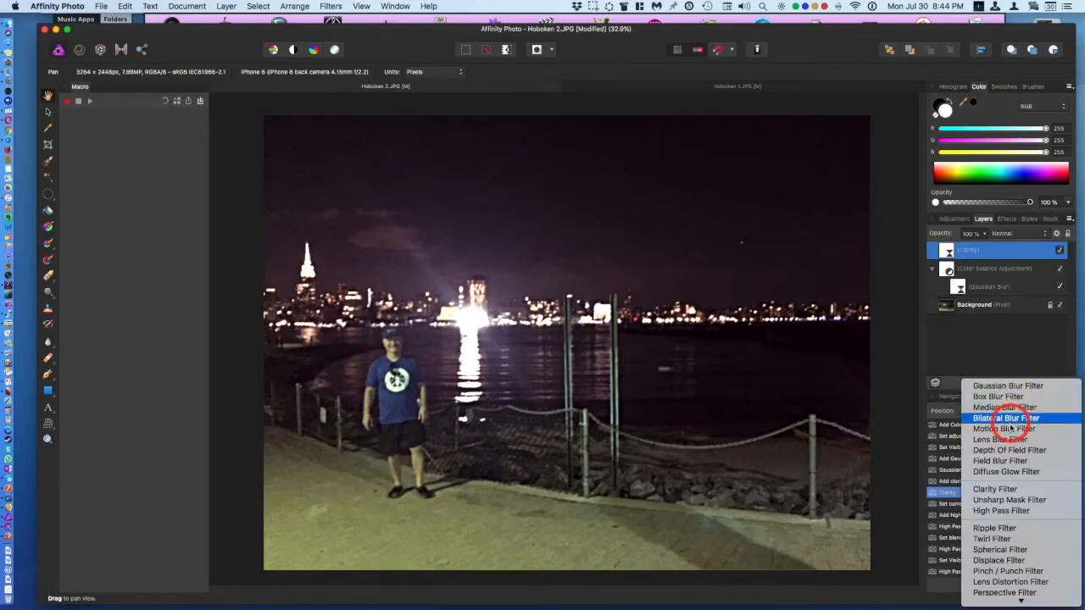
click(1002, 511)
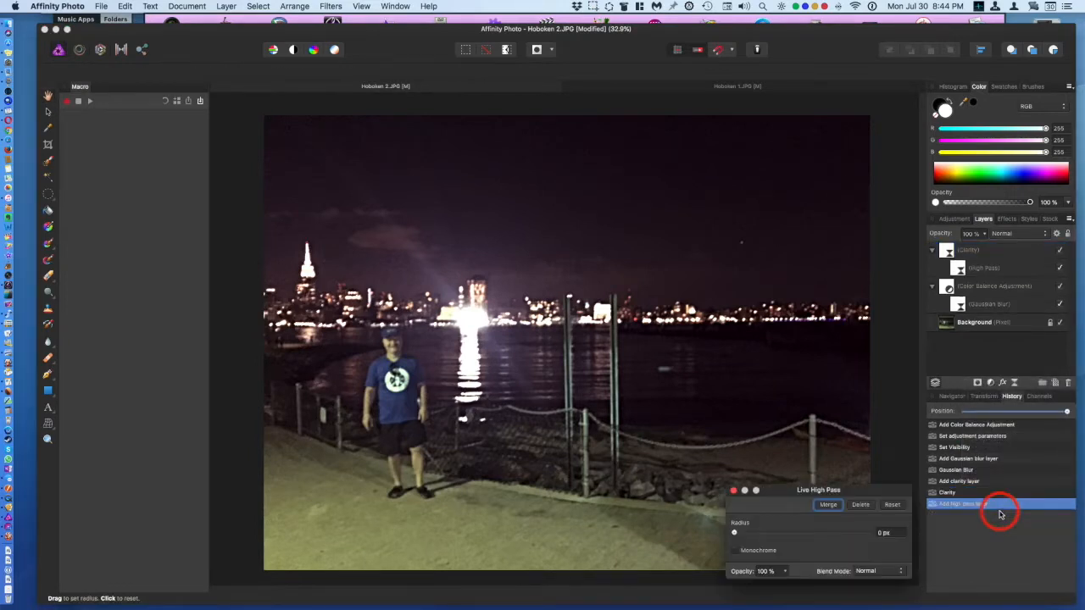
click(975, 323)
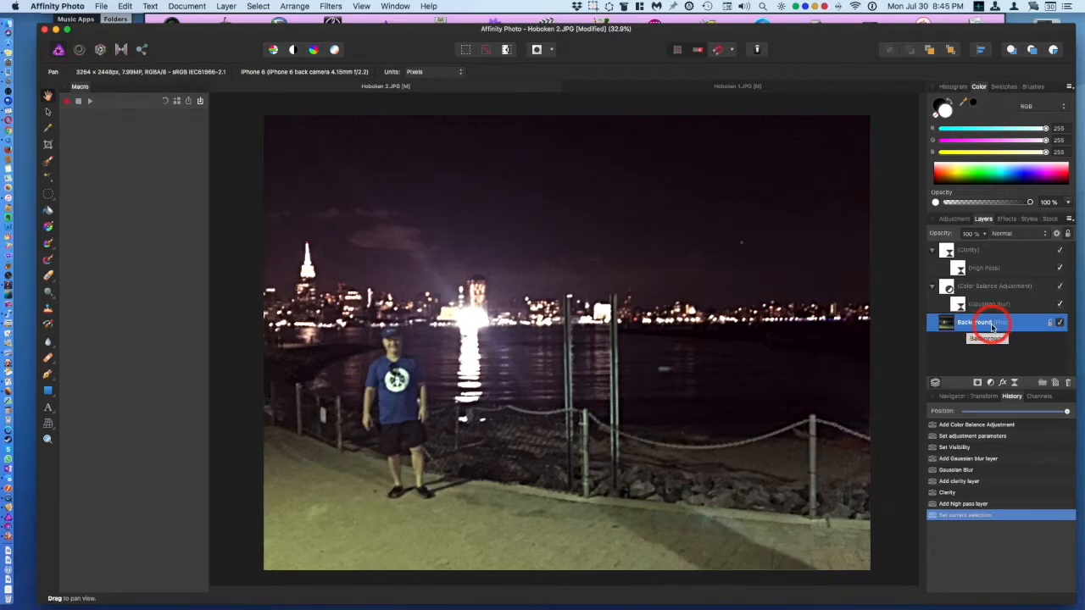
click(966, 249)
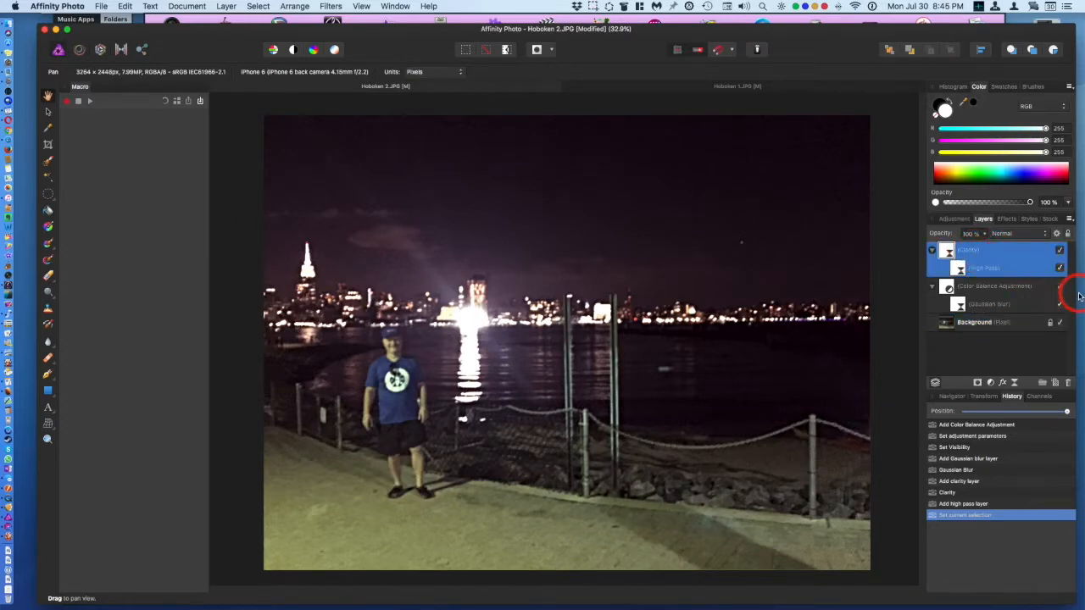
click(1016, 385)
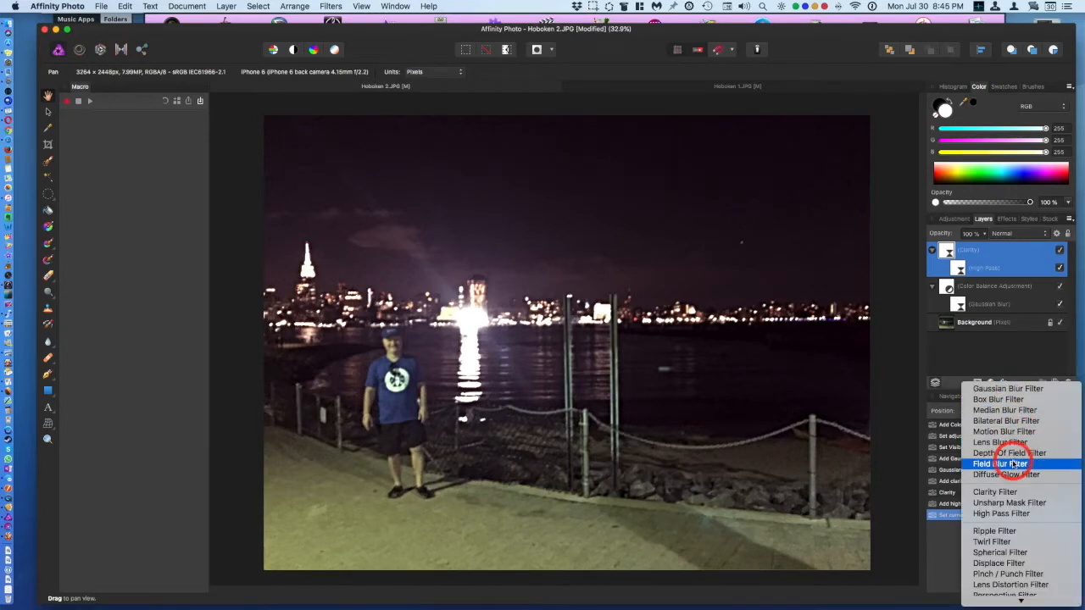
click(966, 514)
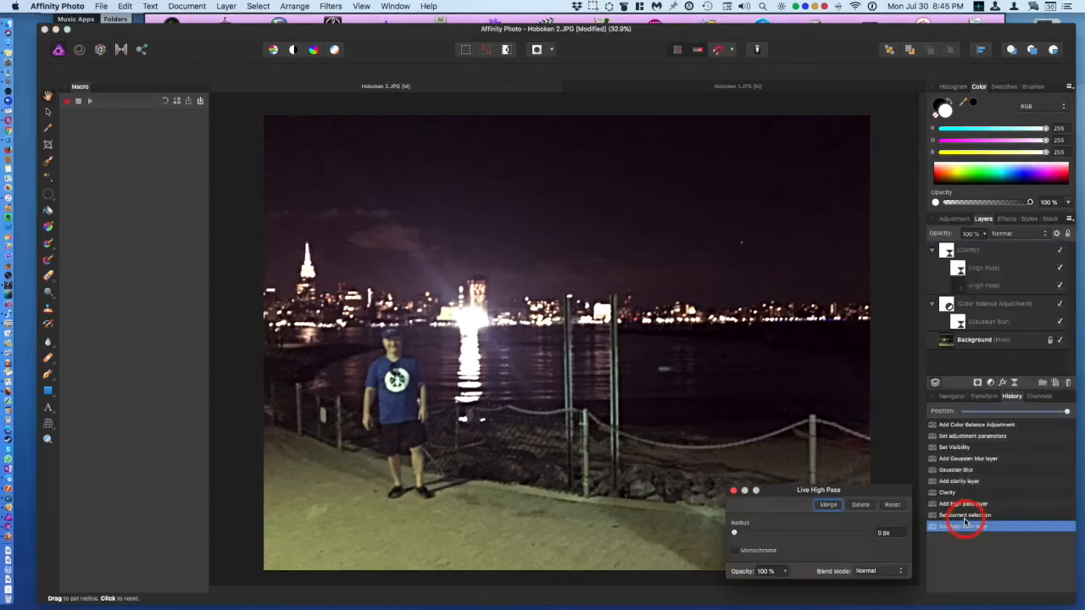
drag(737, 534, 699, 528)
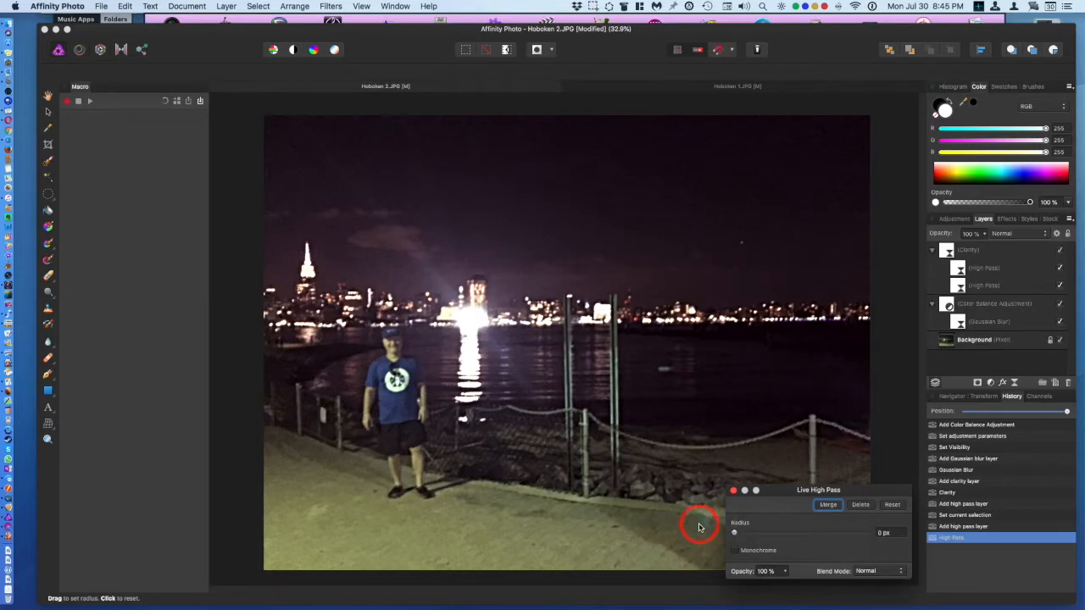
Step: Add a Live High Pass filter to the Background layer with a radius of 19.5 px
click(974, 341)
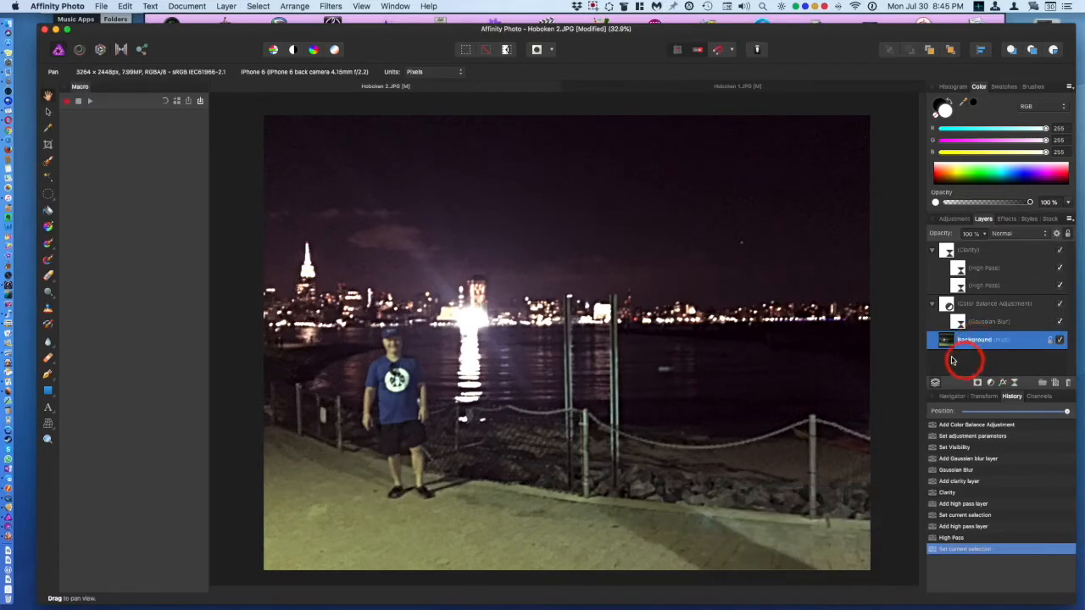
click(1017, 386)
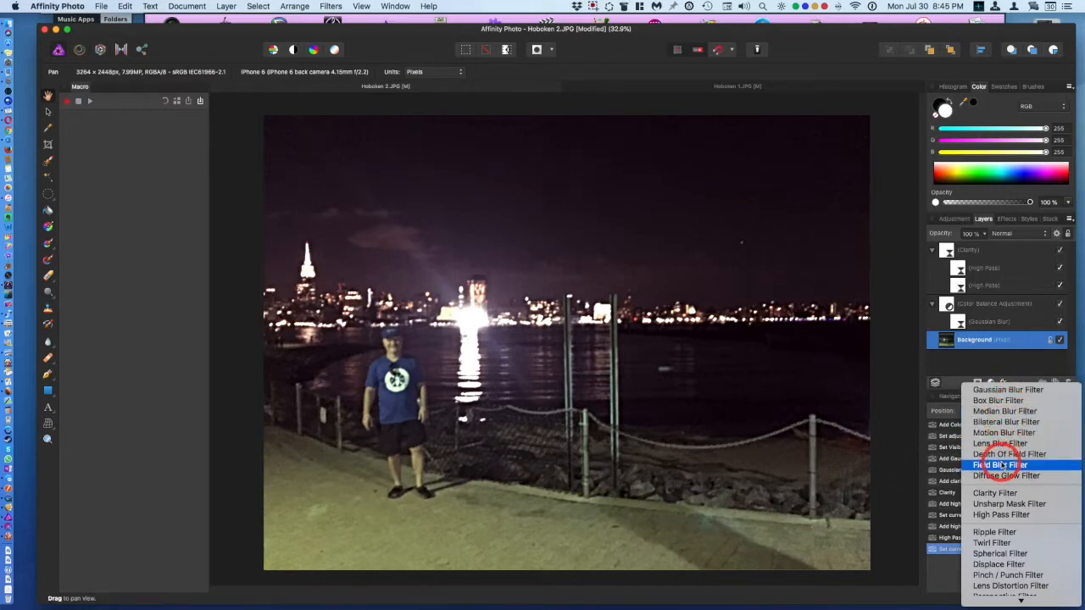
click(999, 515)
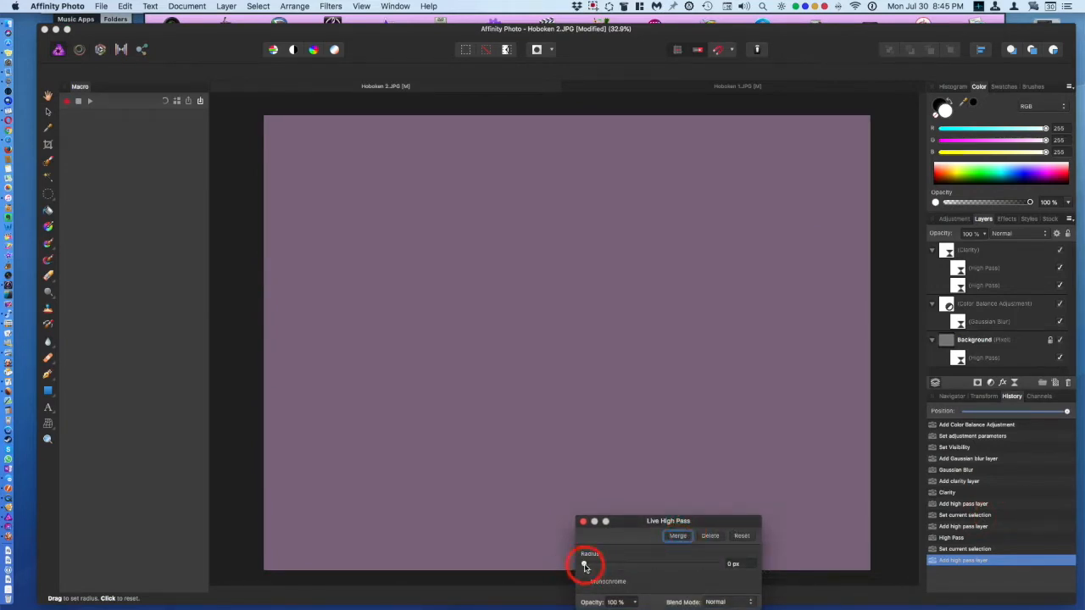
drag(583, 568, 655, 567)
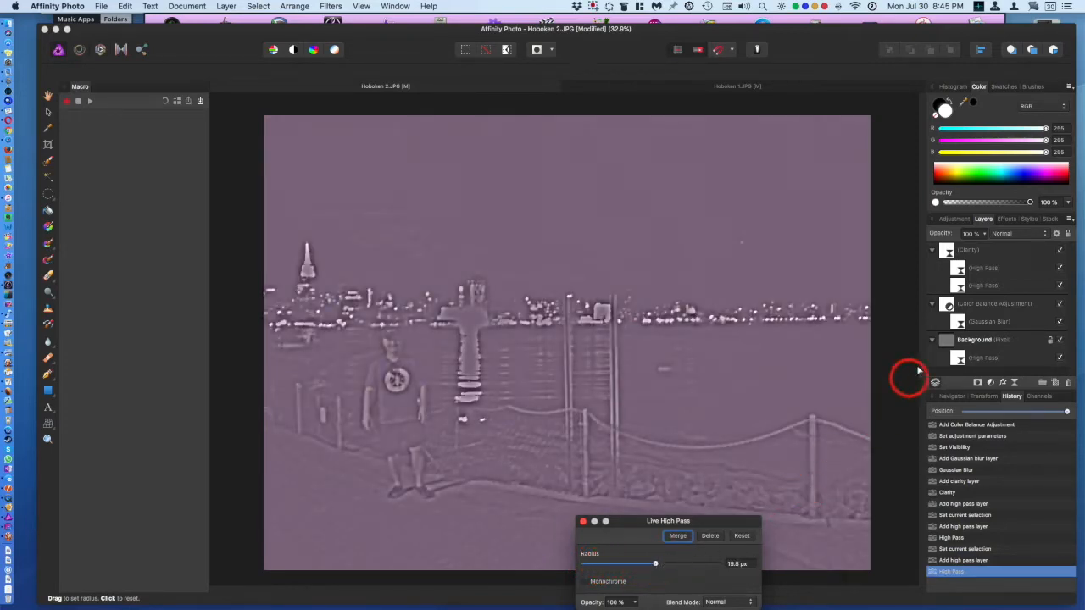
Step: Set the Background High Pass filter's blend mode to Hard Light and radius to 41.2 px, then toggle its visibility
click(1012, 234)
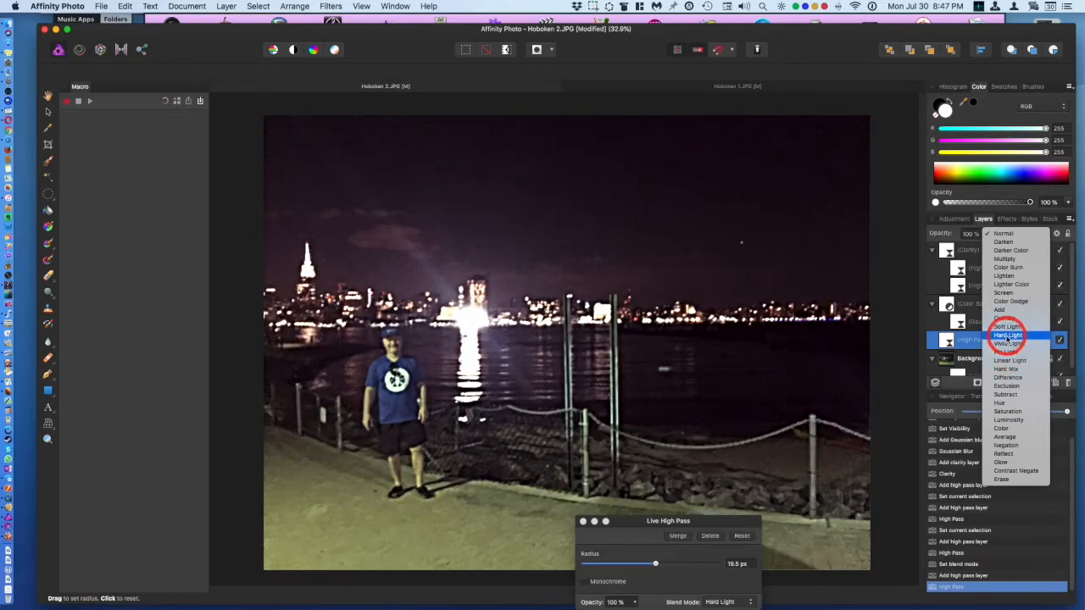
click(1008, 336)
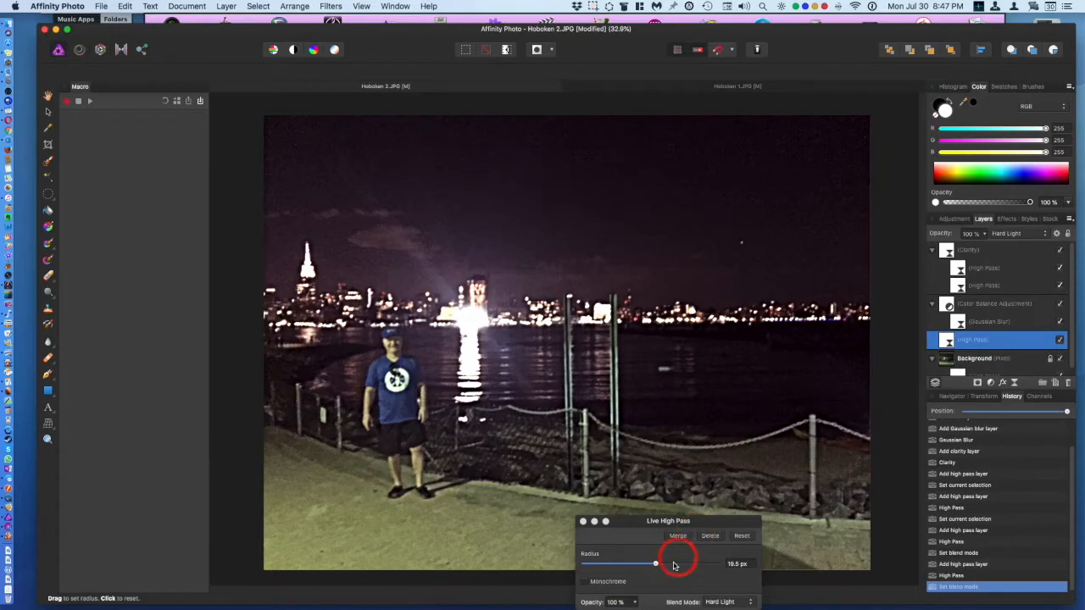
mouse_move(674, 565)
mouse_down()
mouse_move(650, 562)
mouse_move(723, 573)
mouse_move(625, 568)
mouse_move(690, 572)
mouse_up()
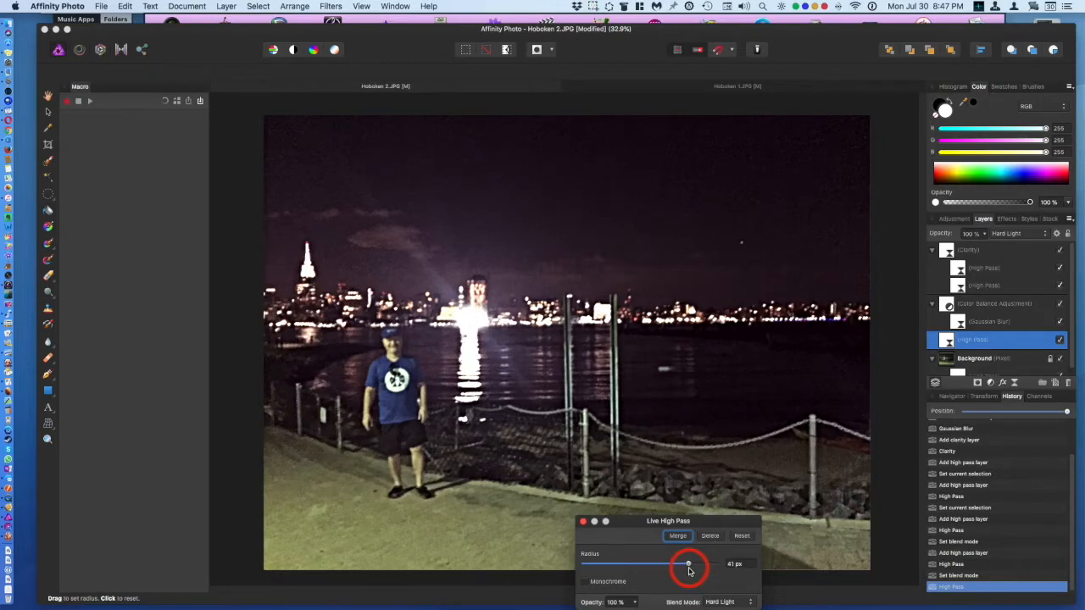
mouse_move(690, 572)
mouse_down()
mouse_move(754, 571)
mouse_move(691, 575)
mouse_up()
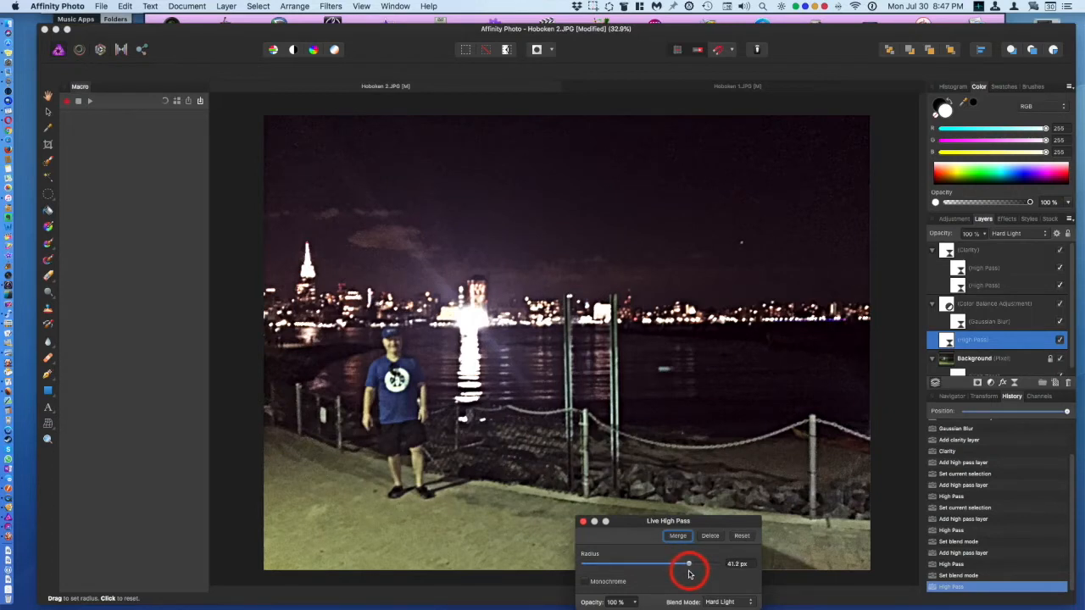
click(583, 521)
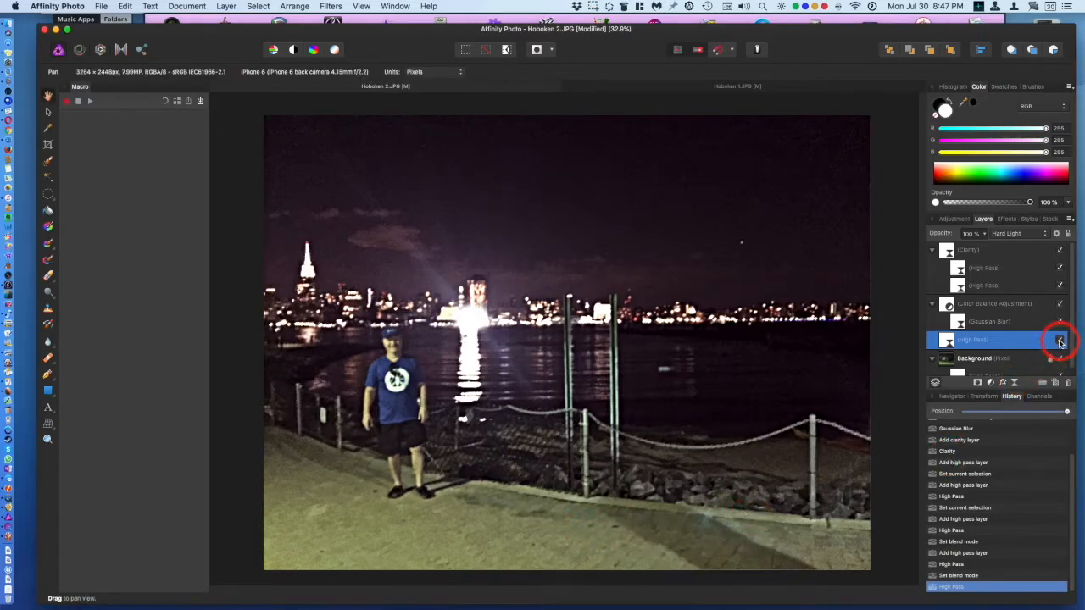
click(1060, 341)
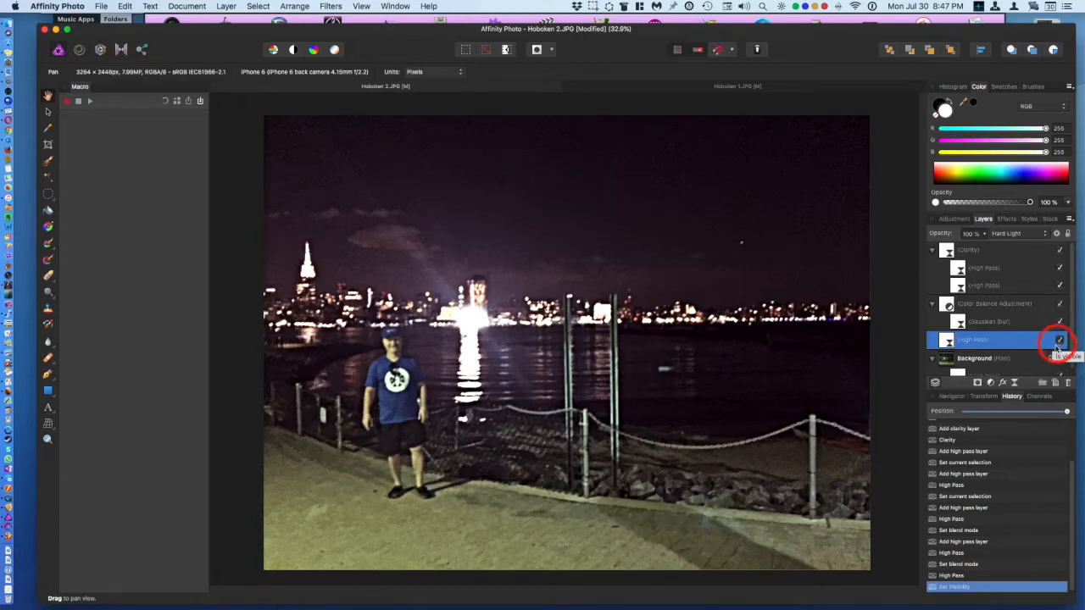
Step: Add a Live Unsharp Mask filter with radius 0.9 px and factor 4, then toggle its visibility to compare
click(1016, 382)
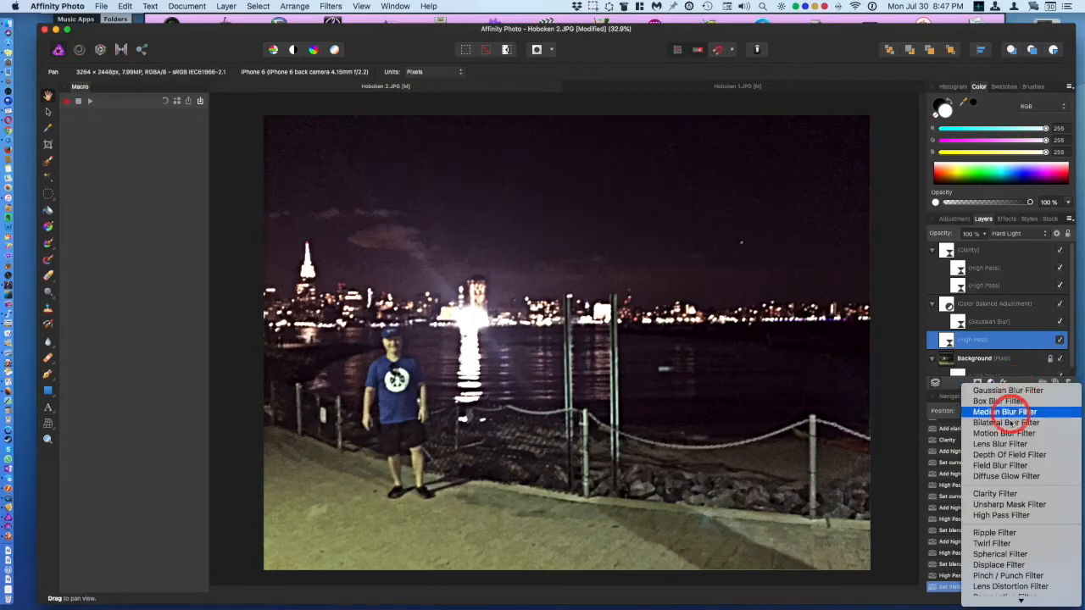
click(988, 506)
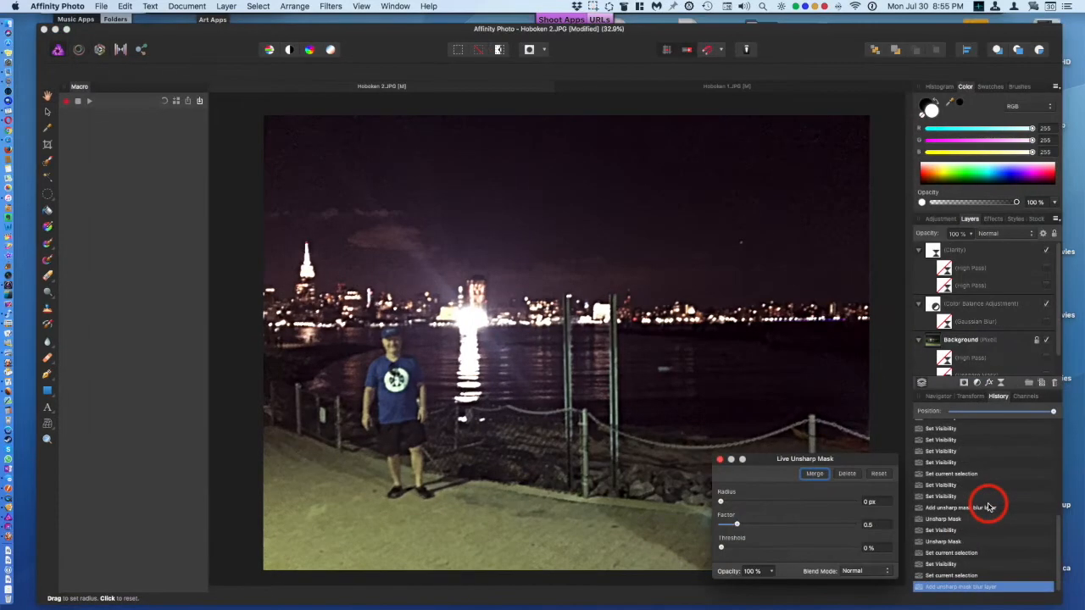
click(722, 502)
mouse_move(722, 504)
mouse_down()
mouse_move(779, 506)
mouse_move(753, 506)
mouse_move(754, 529)
mouse_move(902, 535)
mouse_move(808, 531)
mouse_move(823, 526)
mouse_up()
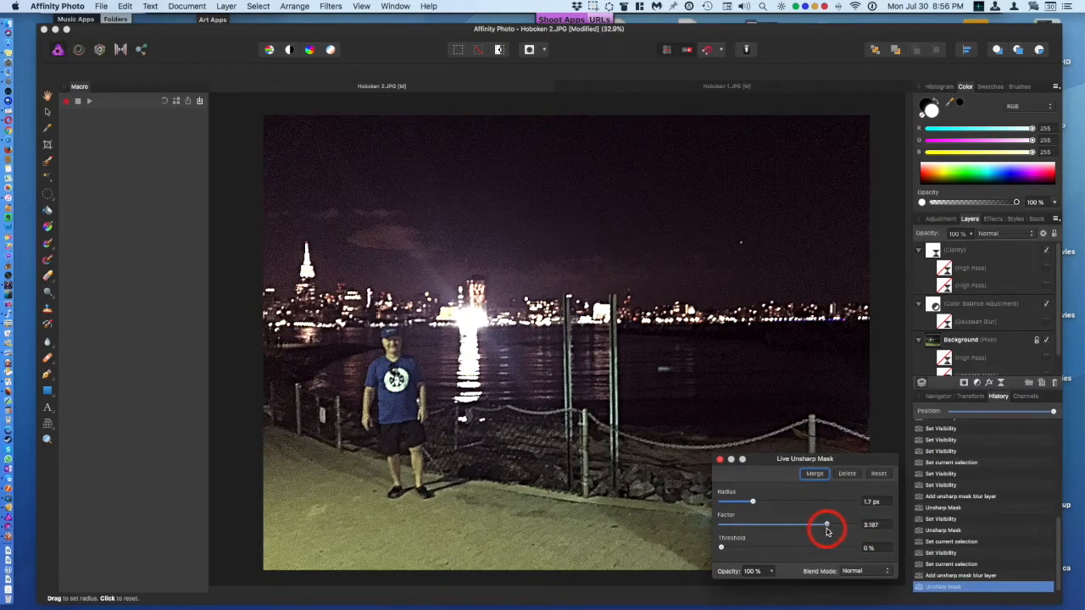
mouse_move(754, 501)
mouse_down()
mouse_move(819, 512)
mouse_move(738, 510)
mouse_move(778, 509)
mouse_move(750, 509)
mouse_up()
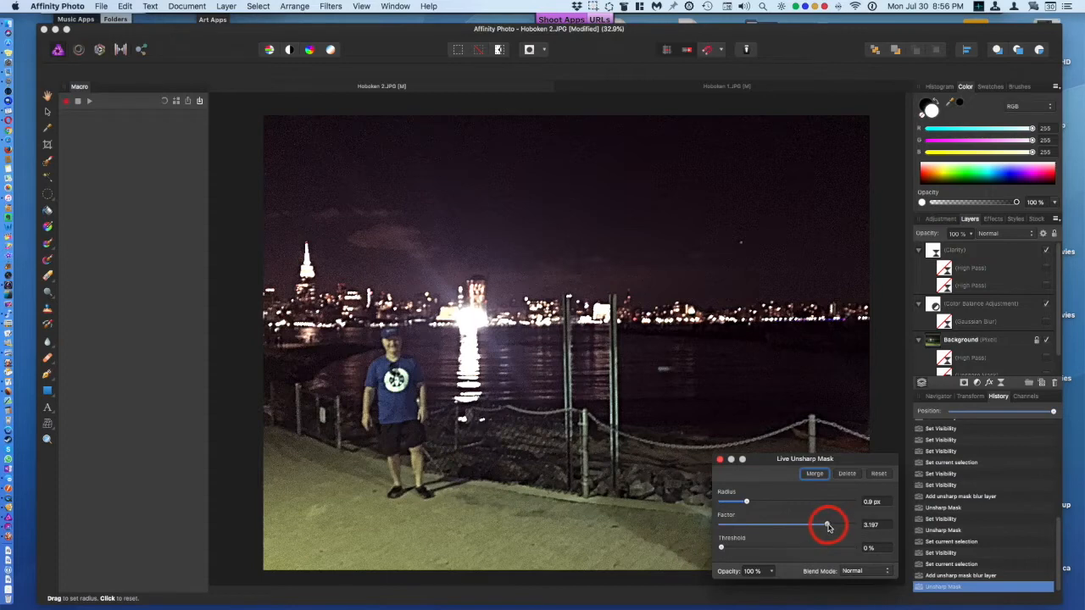
drag(828, 528, 858, 533)
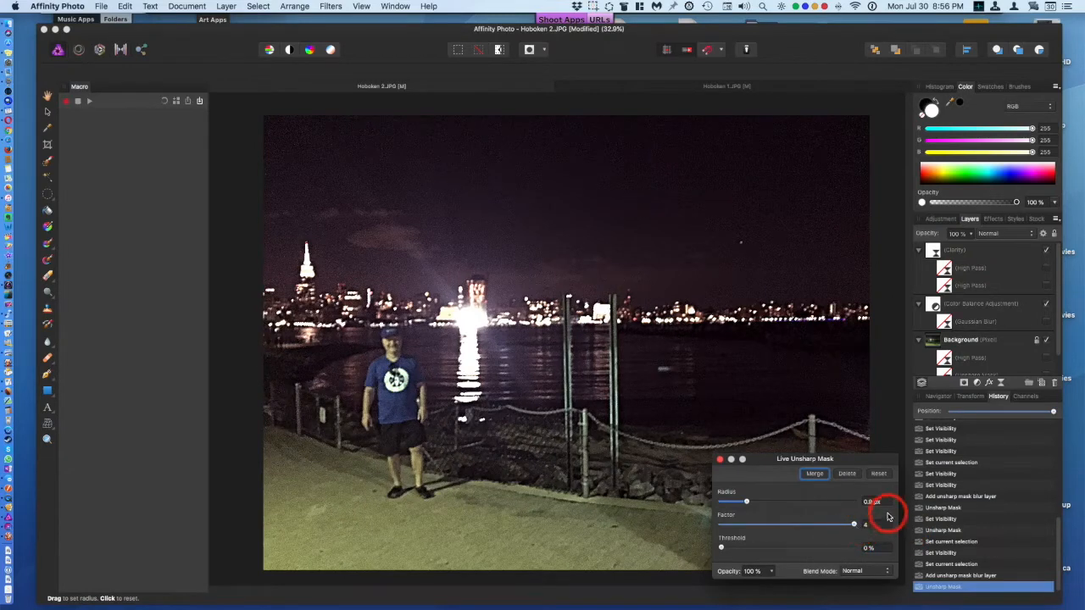
click(1059, 375)
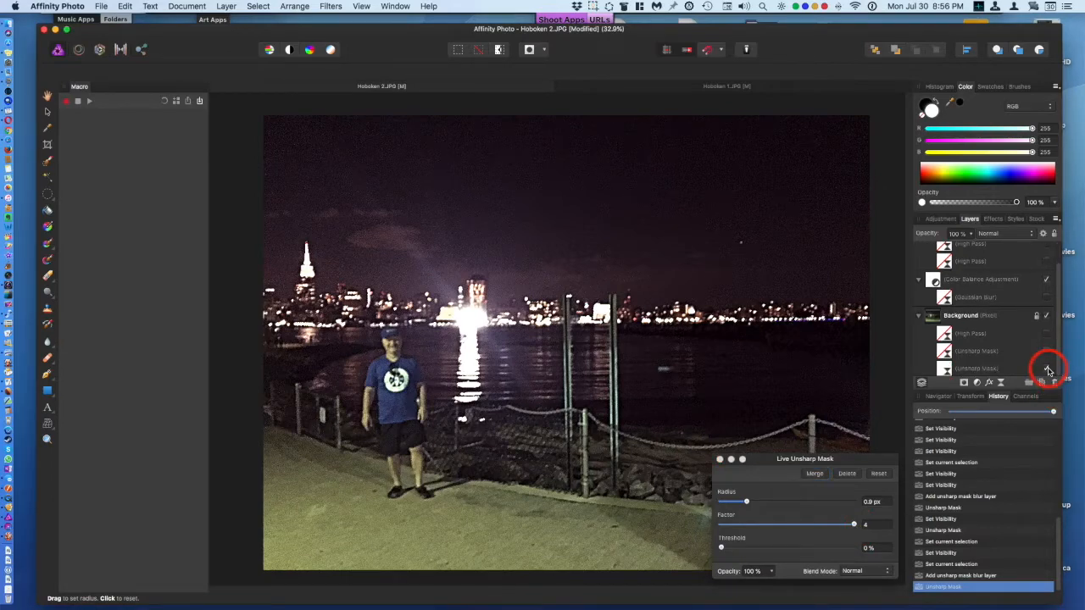
click(1047, 370)
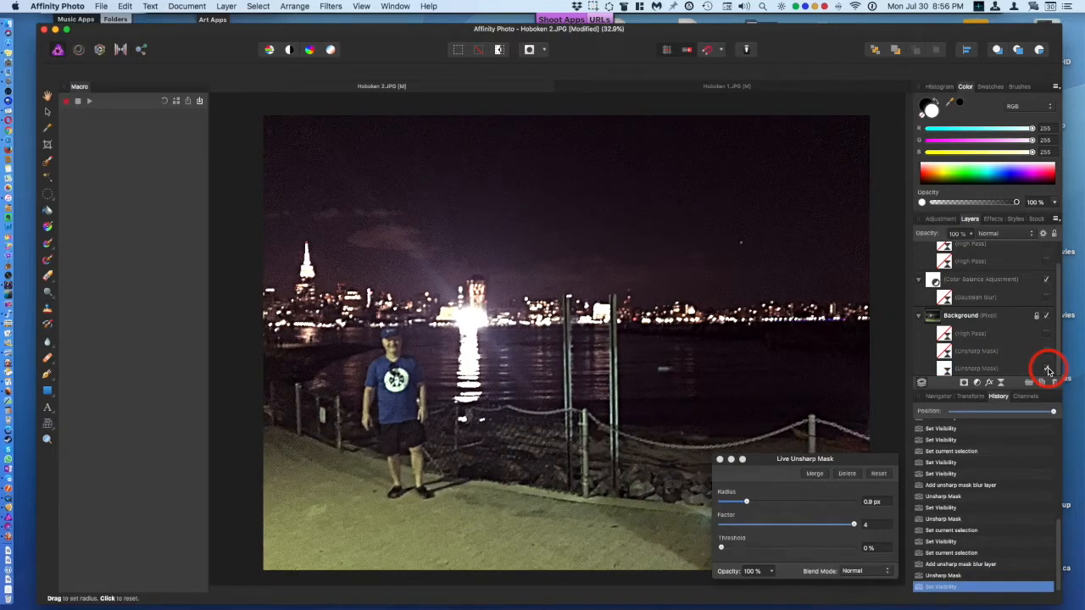
Step: Toggle the lower Unsharp Mask filter's visibility repeatedly to compare the sharpening
click(1048, 370)
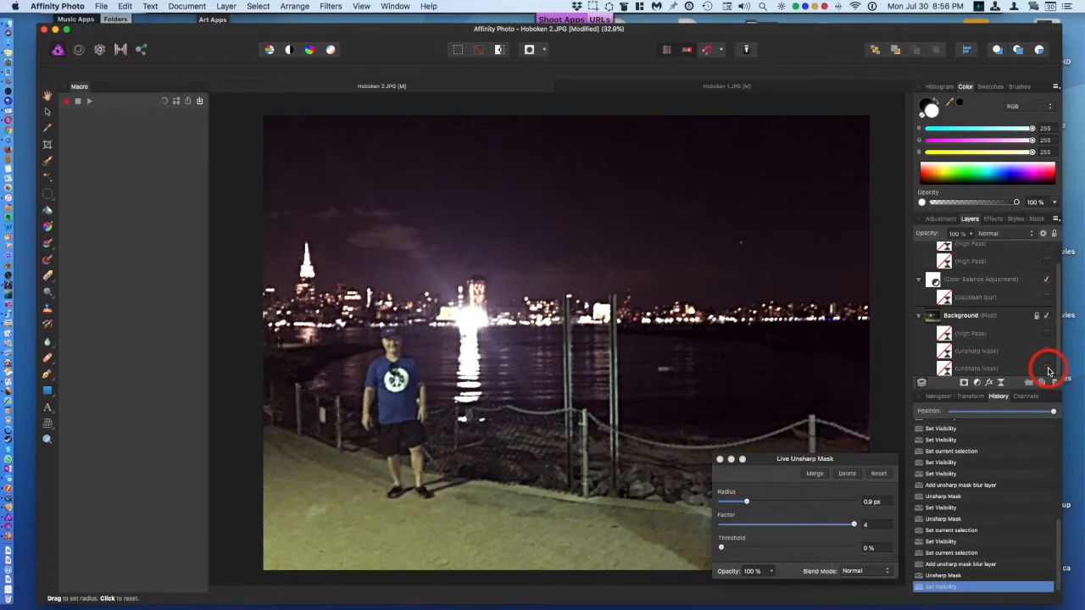
click(1048, 371)
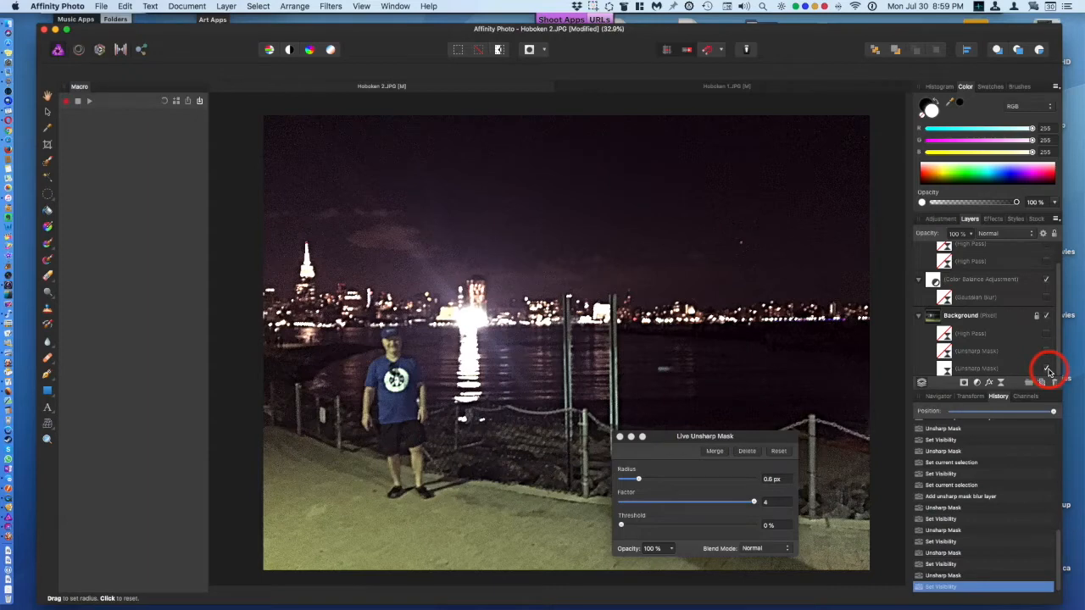
click(1047, 369)
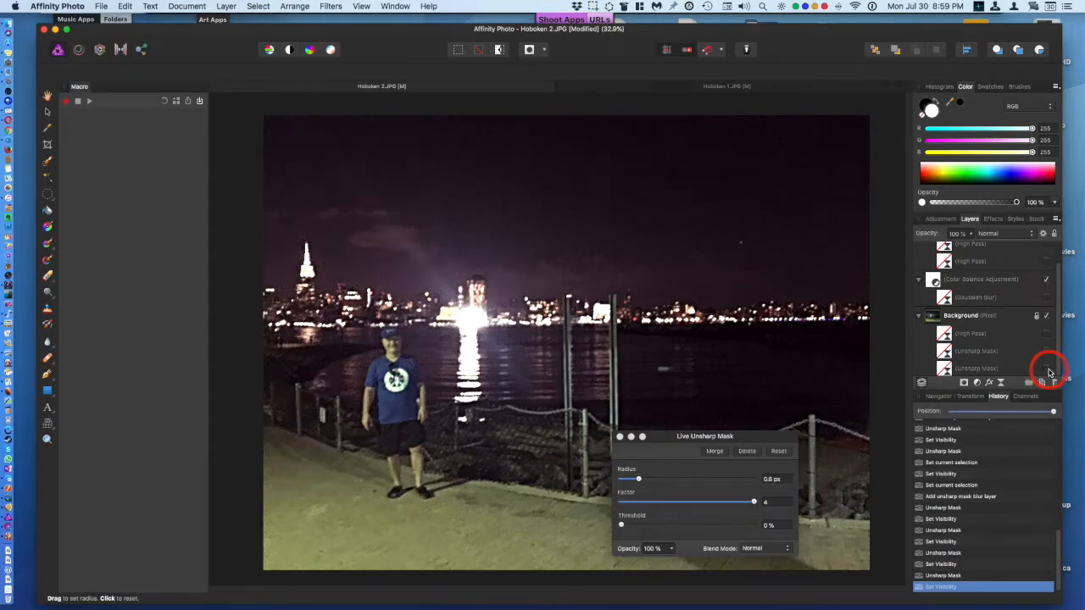
click(1048, 370)
click(1047, 370)
click(1048, 371)
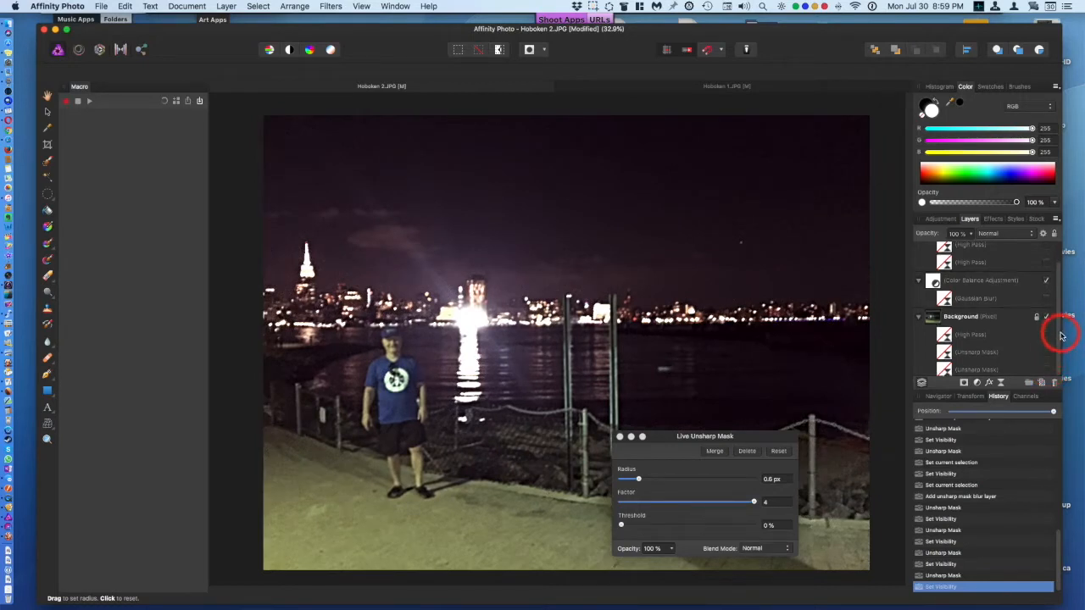
Step: Toggle the Clarity and Color Balance layers' visibility to compare the image with and without them
scroll(1057, 362, up, 3)
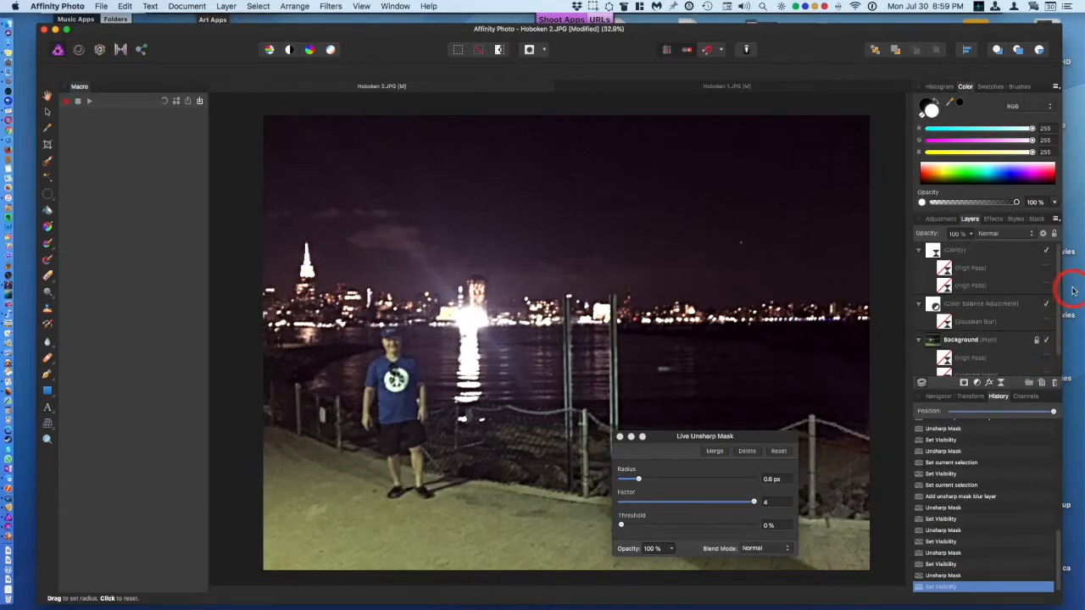
click(1046, 252)
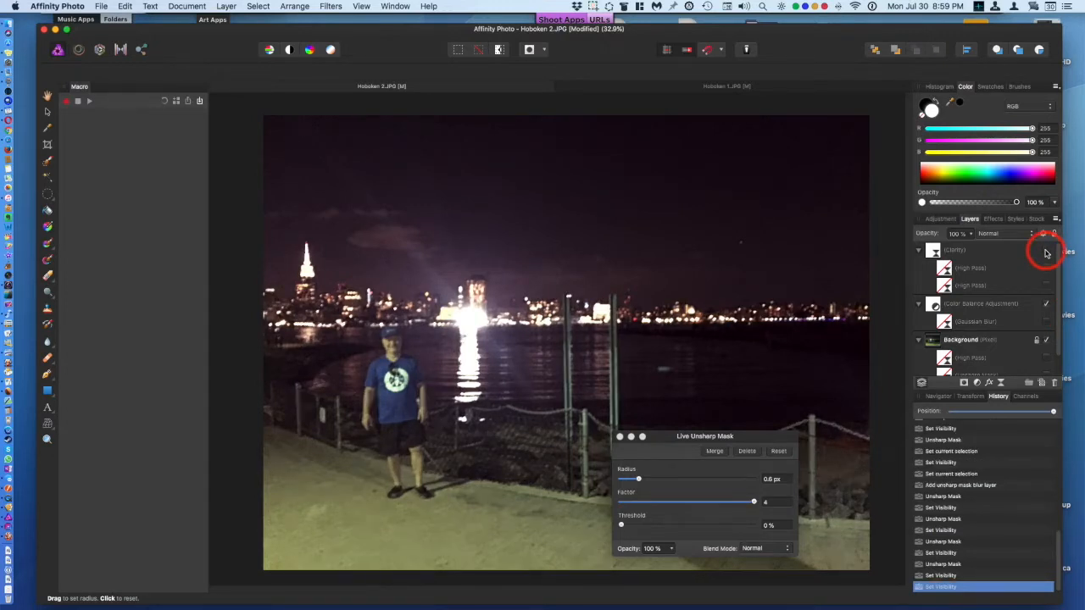
click(1047, 304)
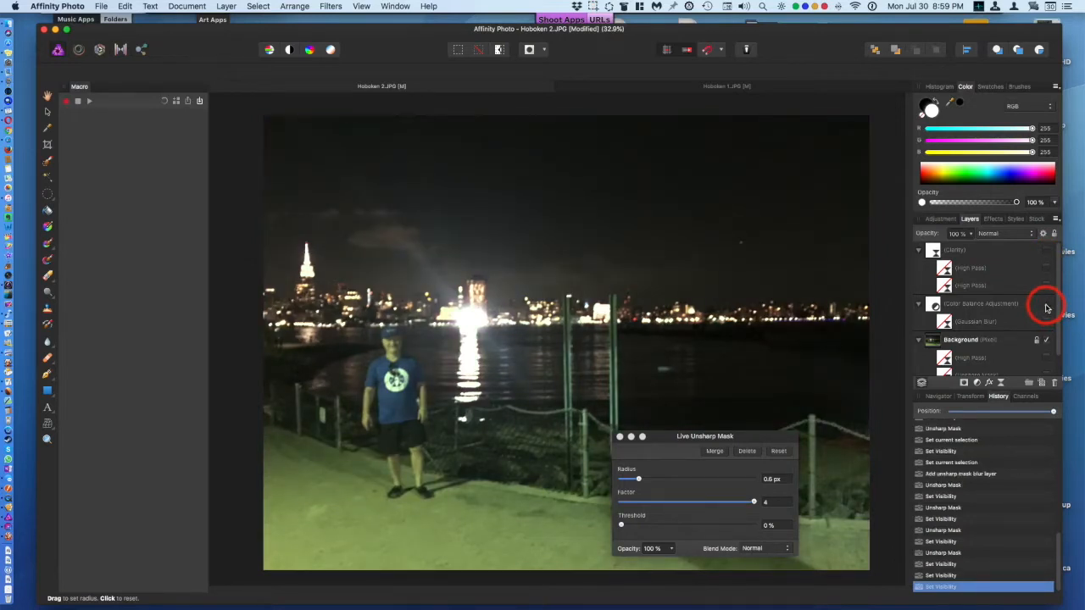
click(1046, 307)
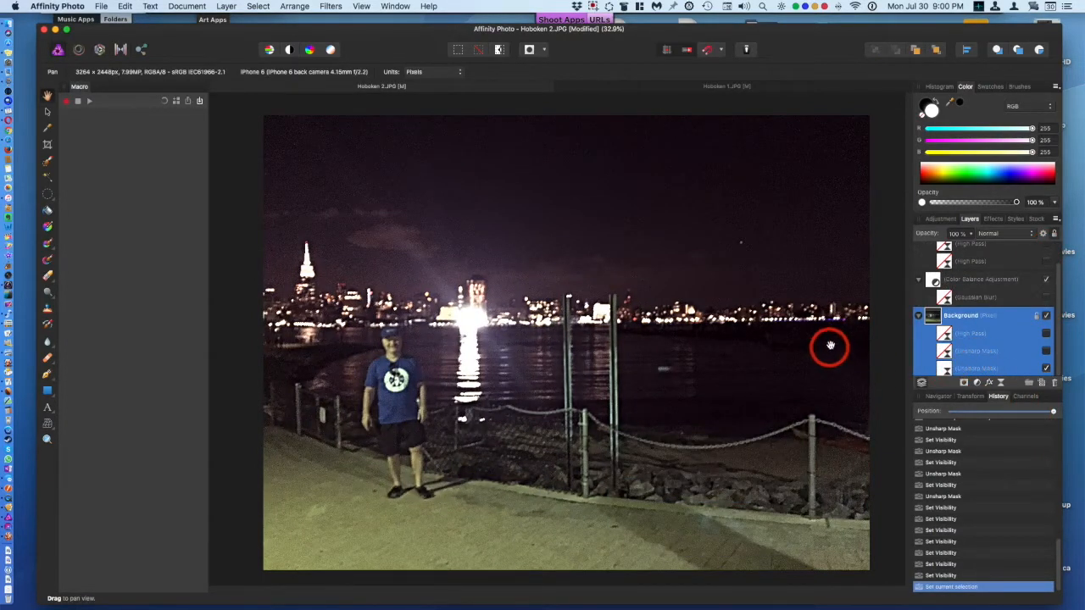
Step: Add a Live Twirl filter to the Background layer with angle -54.4°, centred on the man, radius 1024 px
click(1001, 382)
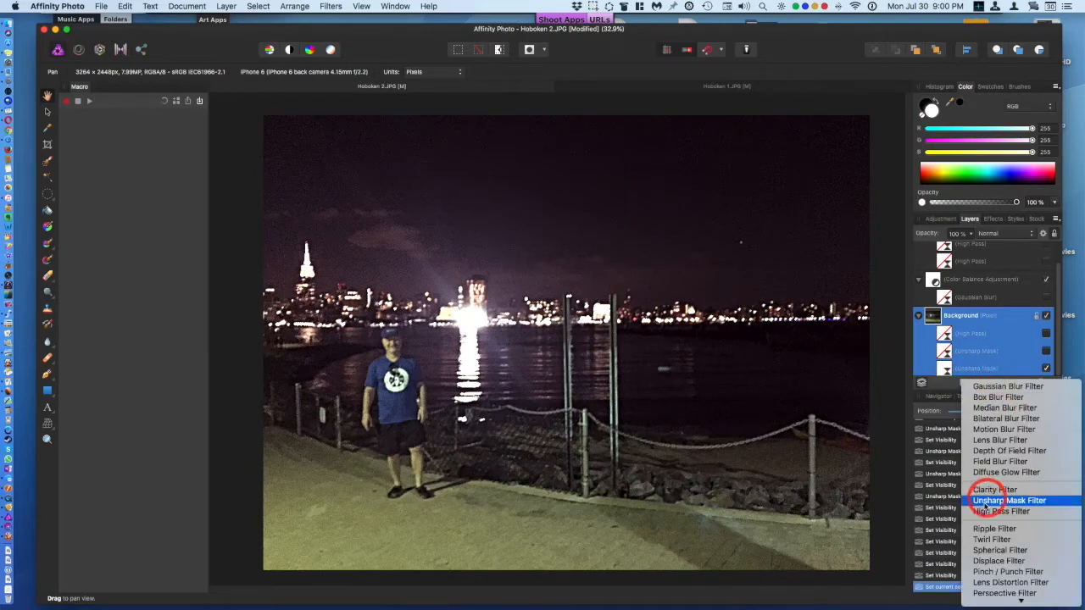
click(986, 539)
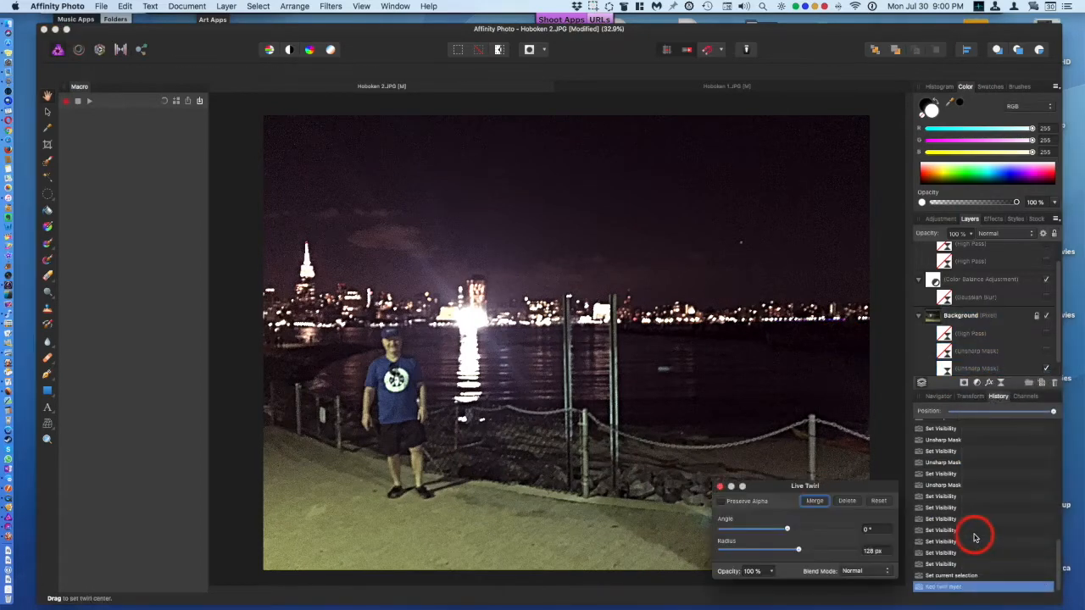
drag(787, 530, 847, 540)
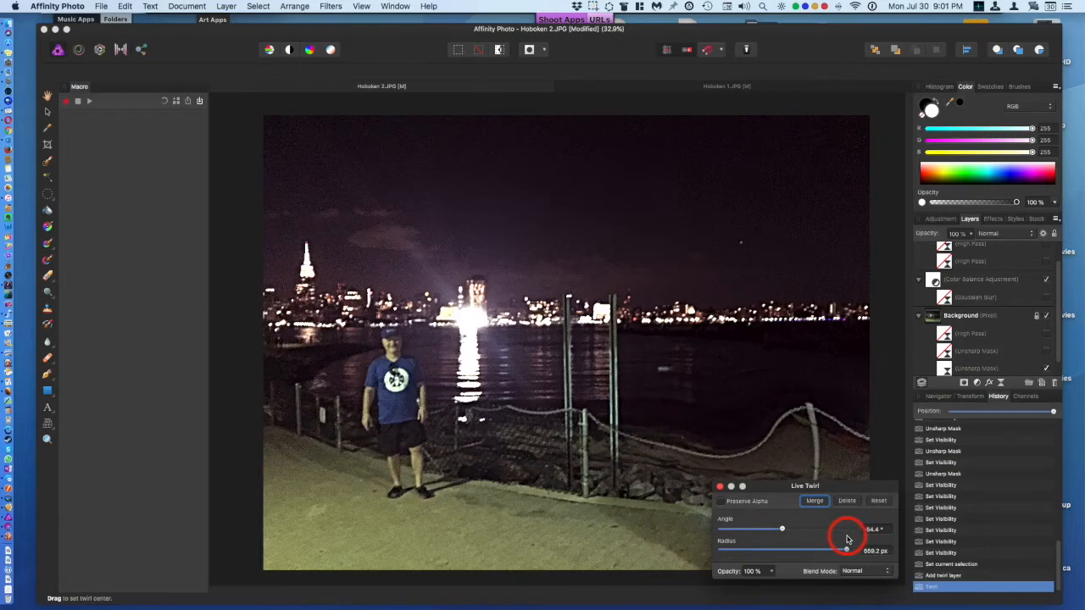
drag(741, 450, 440, 456)
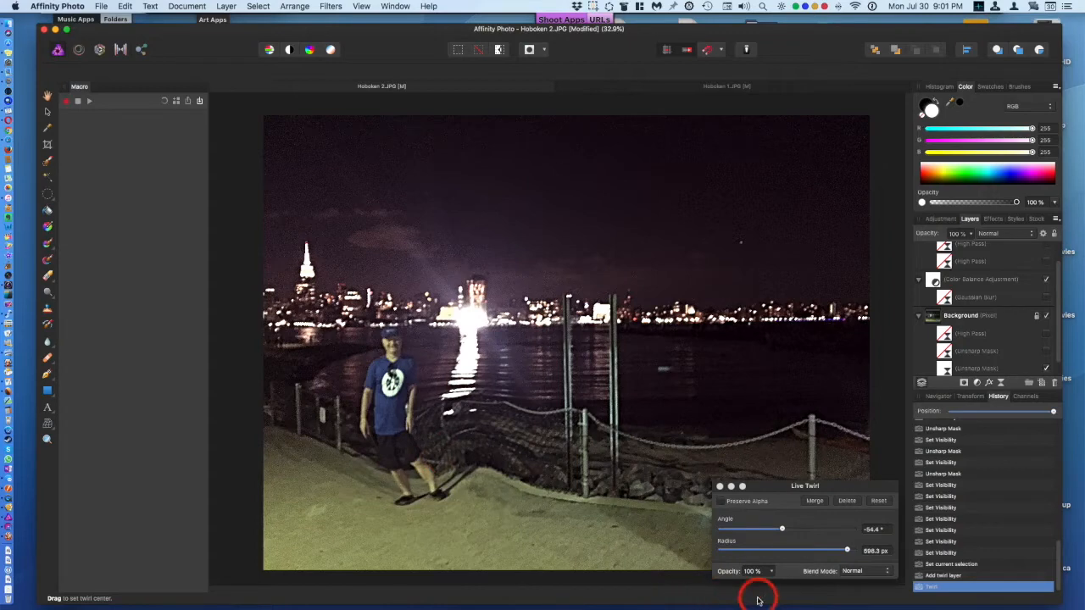
drag(846, 551, 876, 552)
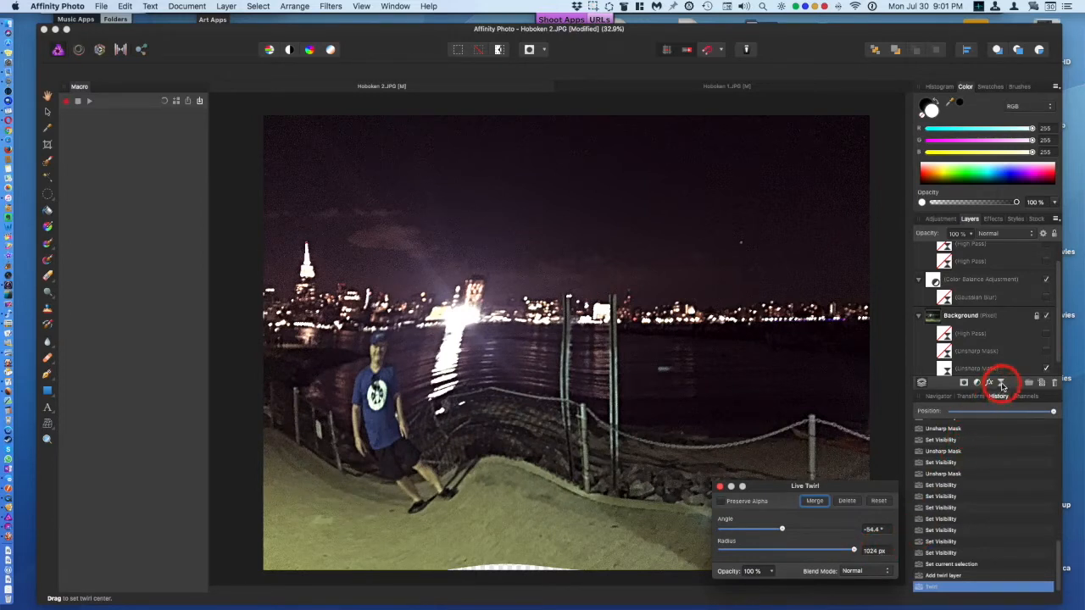
Step: Add a Live Ripple filter and set its intensity to 136.664
click(1002, 384)
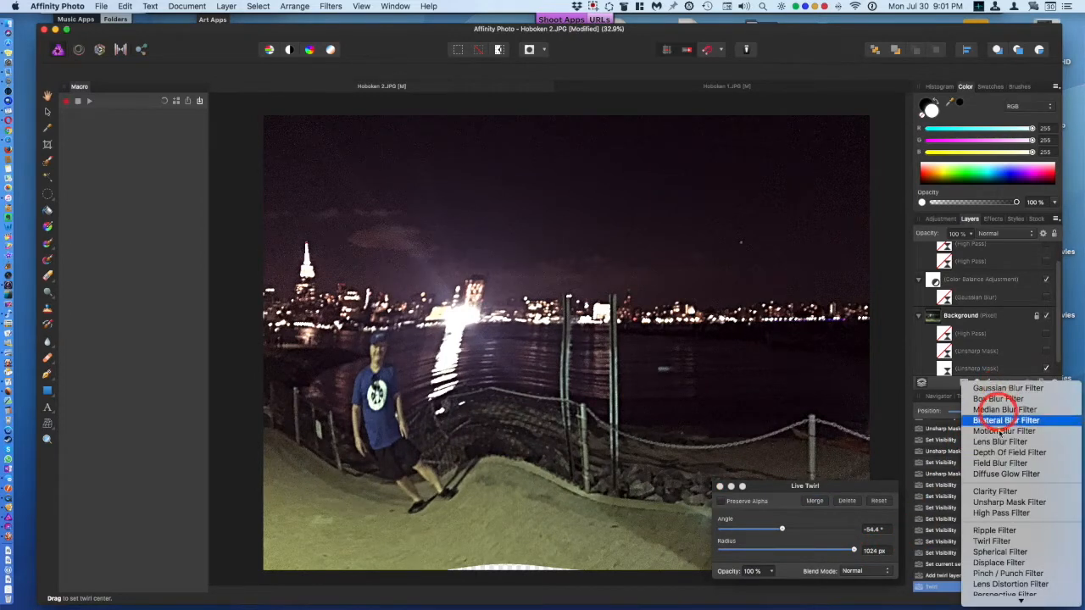
click(995, 531)
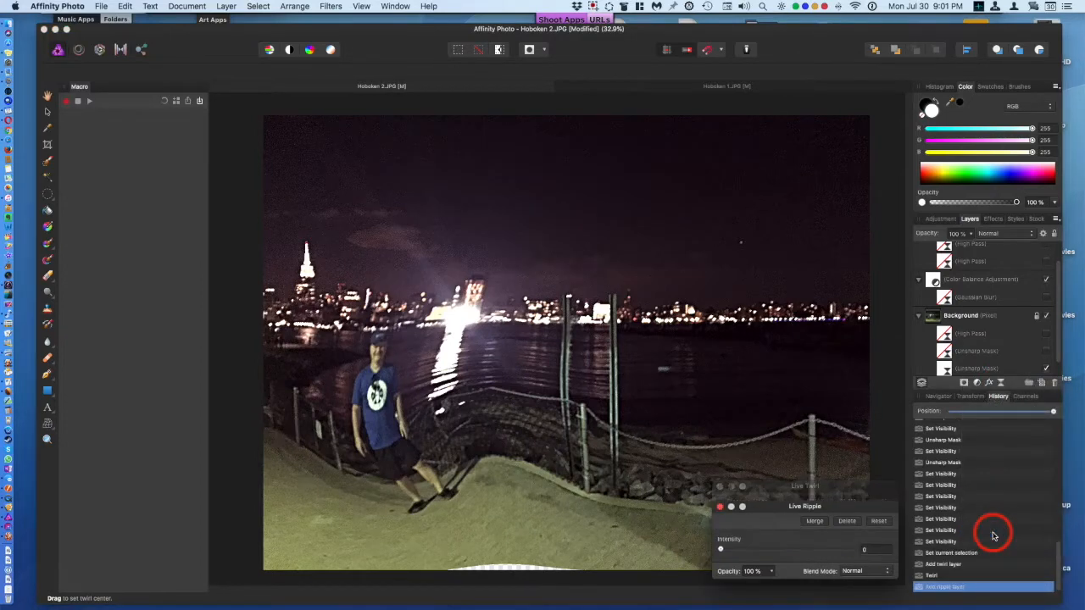
drag(535, 441, 848, 438)
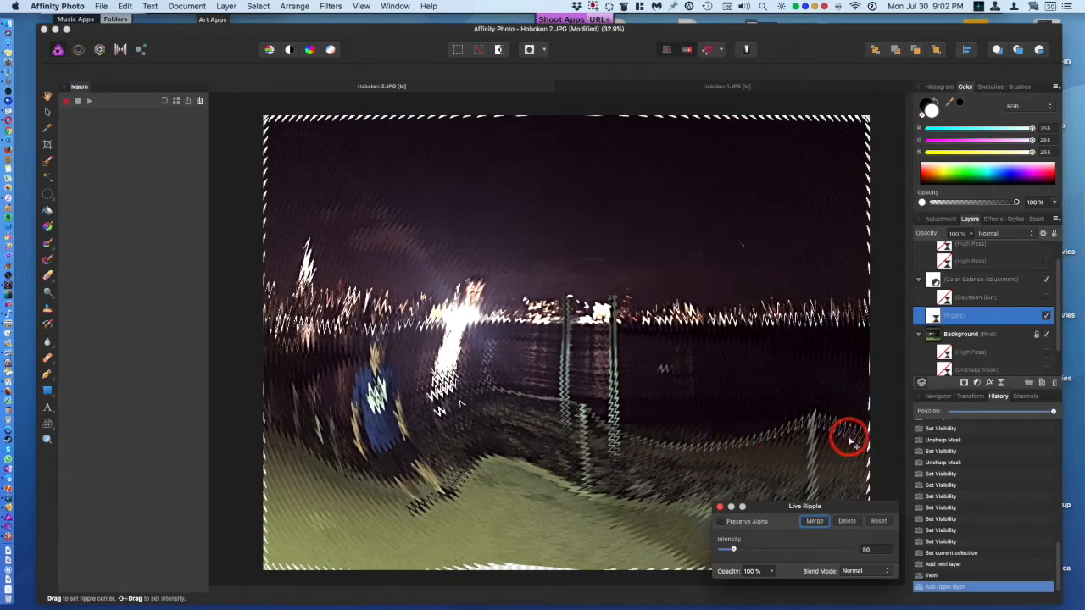
drag(735, 549, 756, 560)
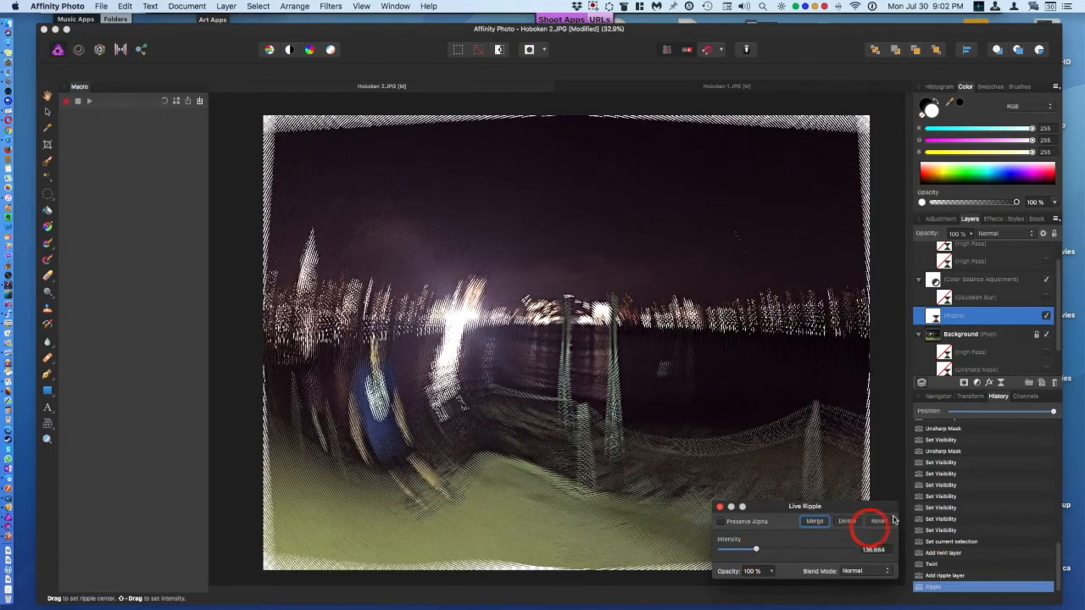
Step: Hide the Ripple filter layer
scroll(1062, 373, down, 3)
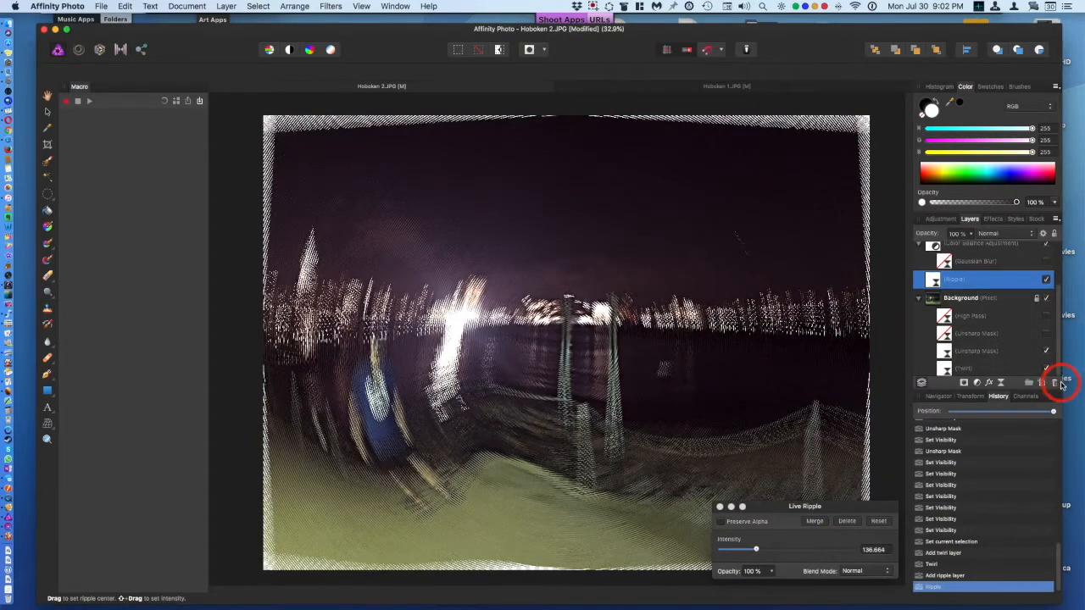
scroll(1064, 373, up, 2)
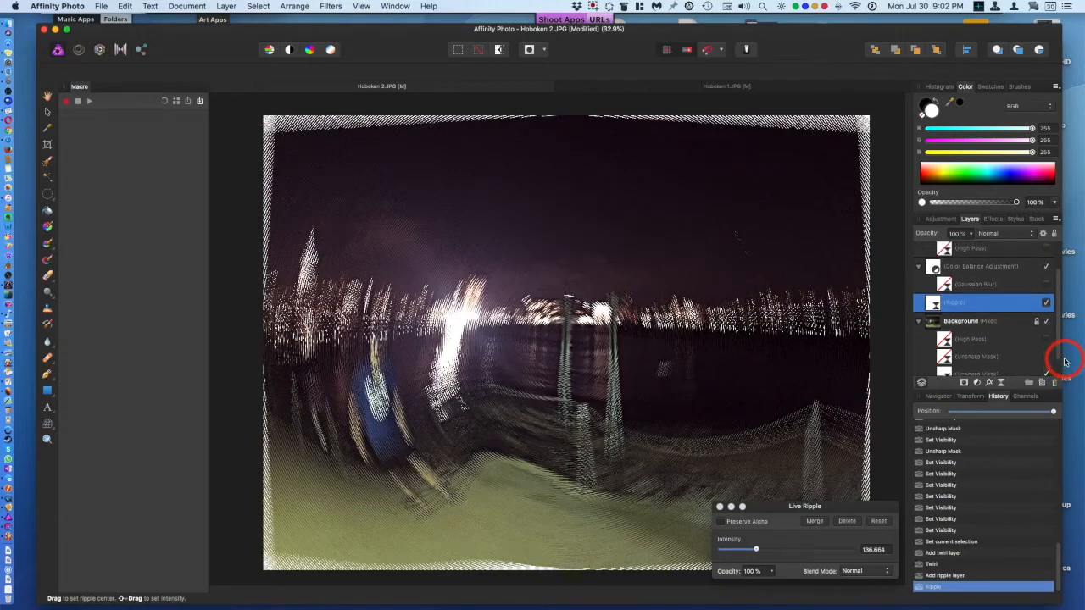
scroll(1065, 363, up, 2)
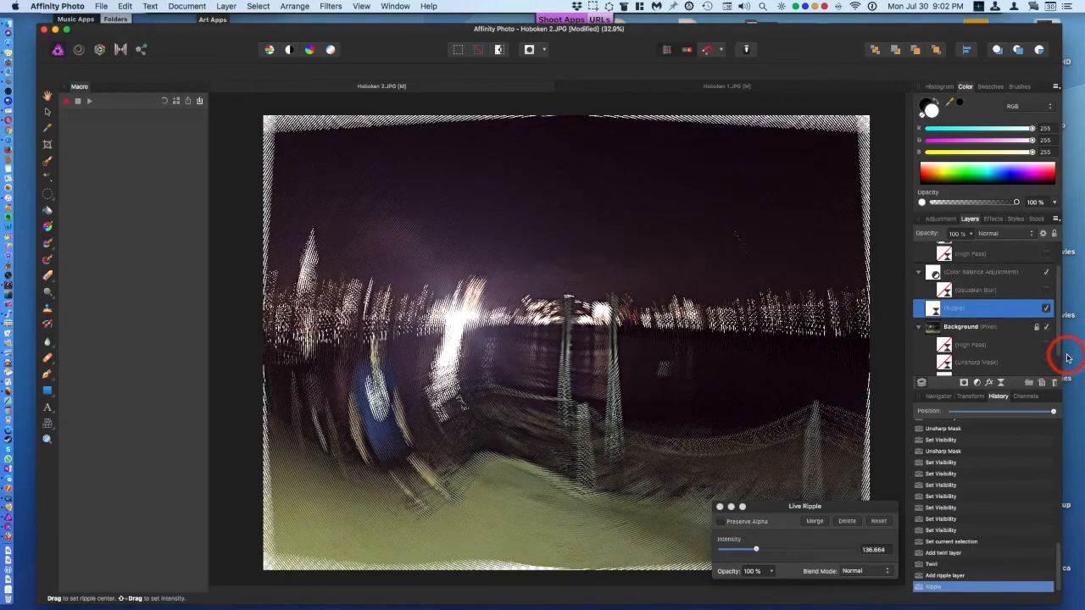
click(1047, 315)
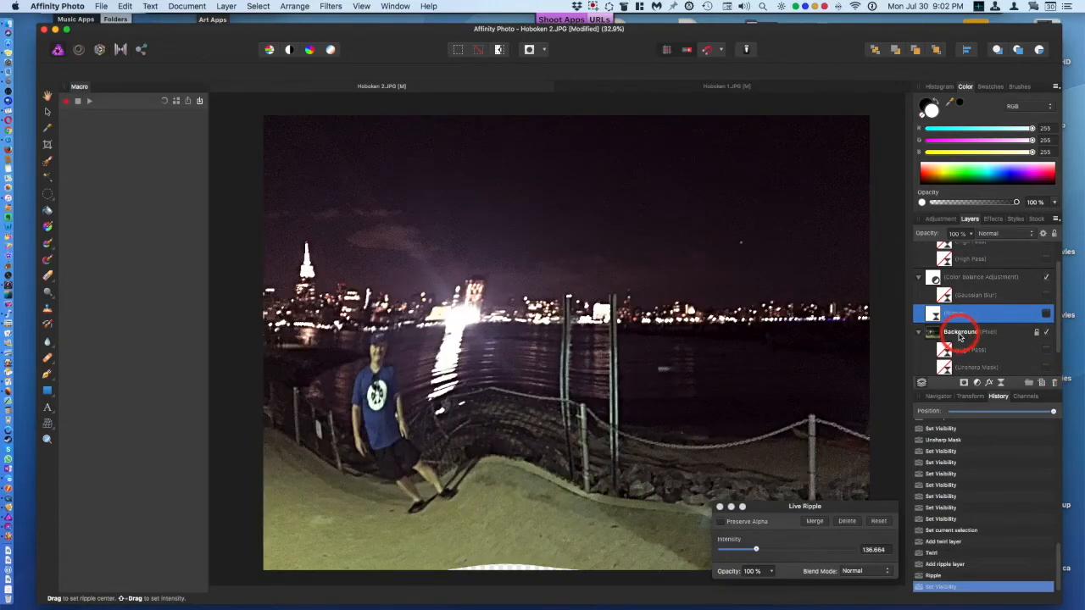
Step: Add a Live Spherical filter to the Background layer with intensity 100% and radius 557.3 px, centred on the man
click(961, 335)
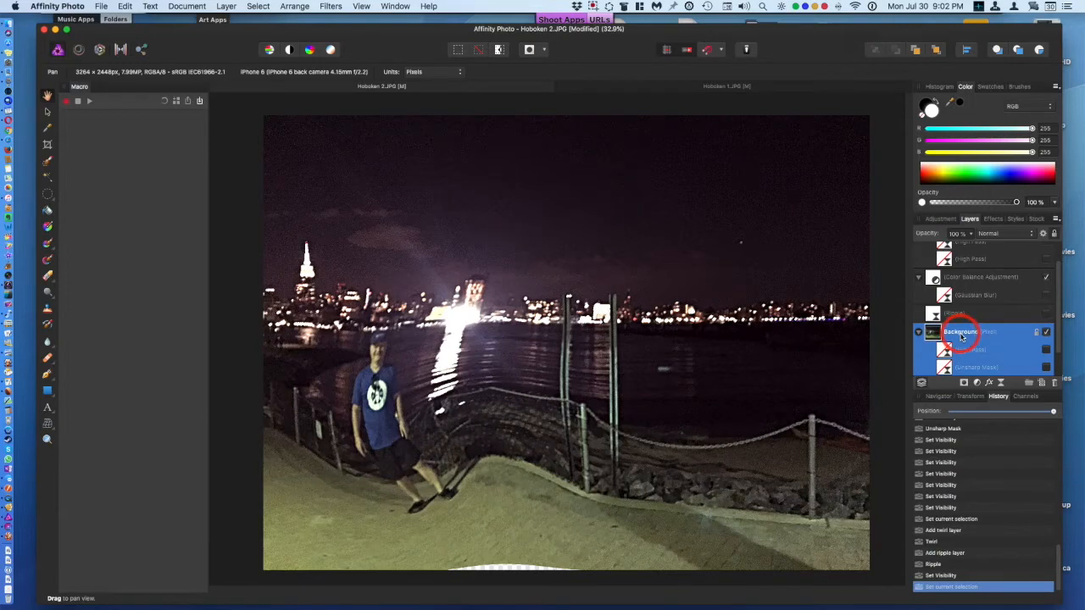
click(1001, 382)
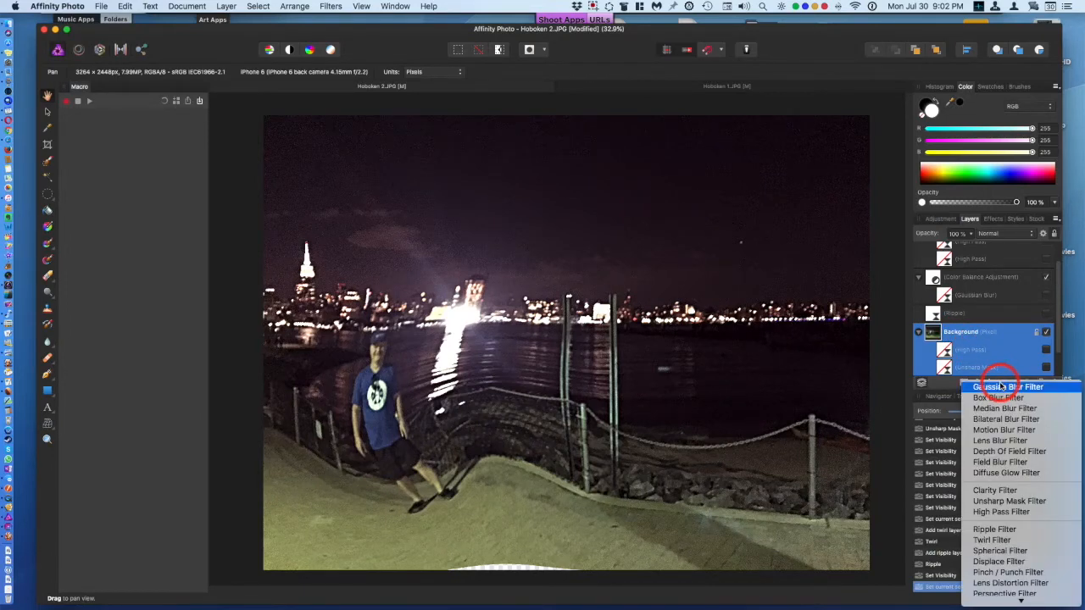
click(993, 551)
click(787, 531)
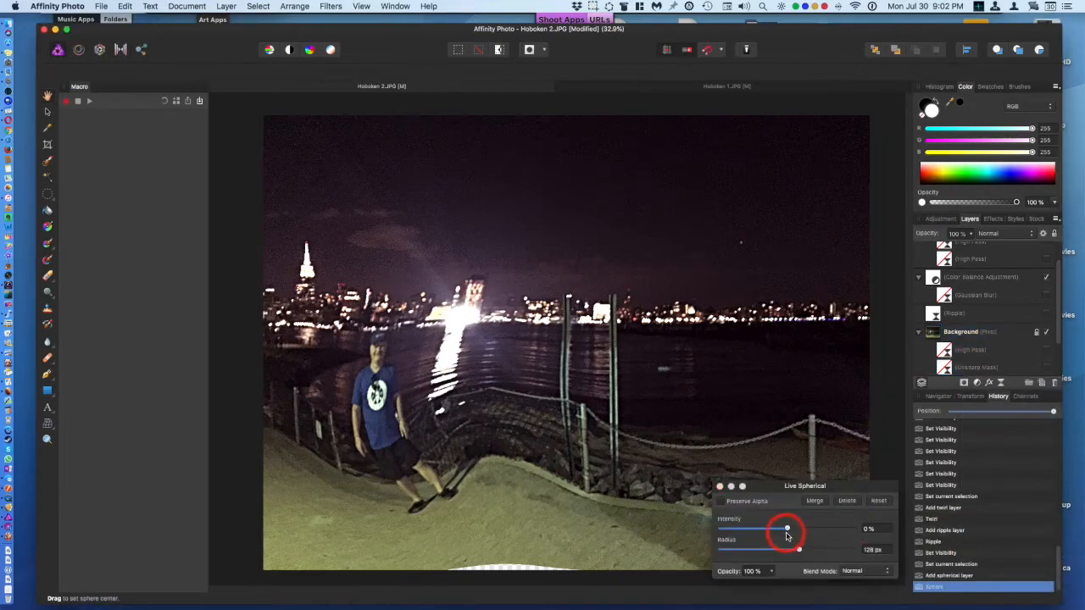
drag(789, 530, 863, 534)
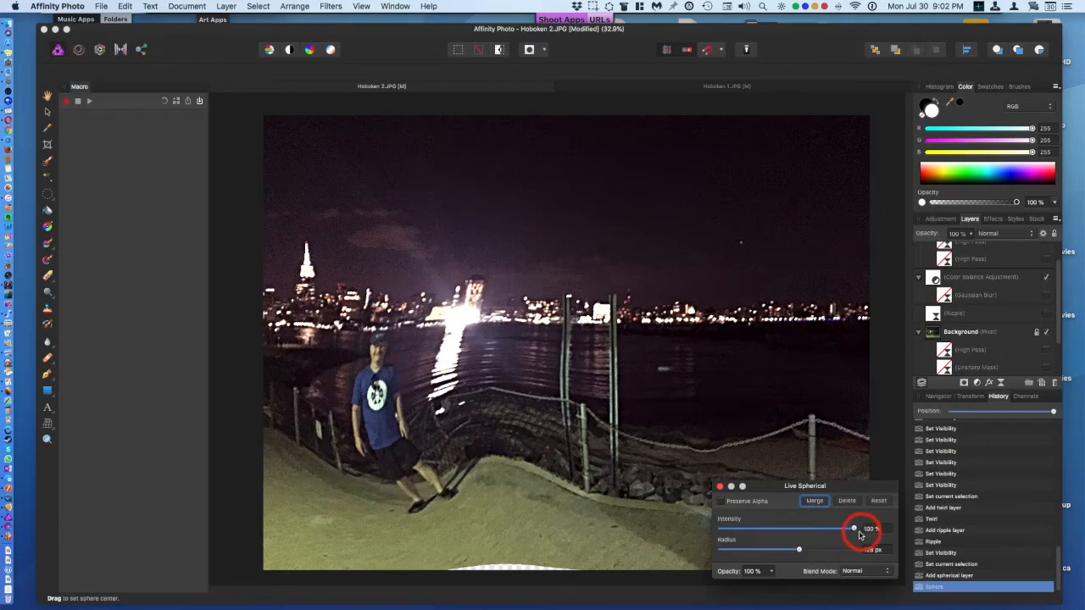
drag(800, 550, 823, 550)
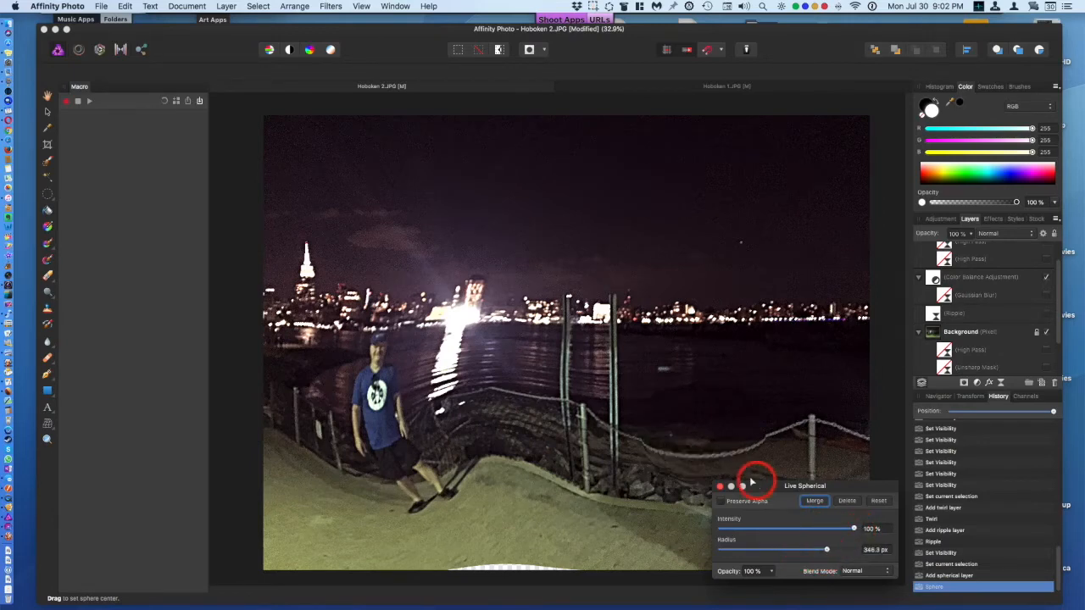
drag(632, 438, 391, 365)
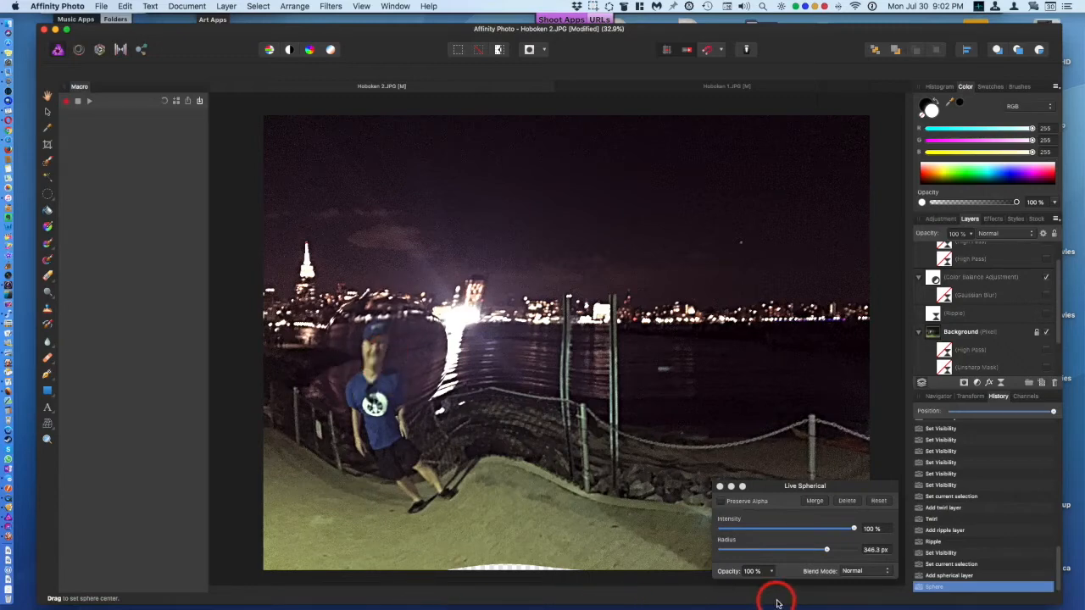
drag(826, 550, 847, 550)
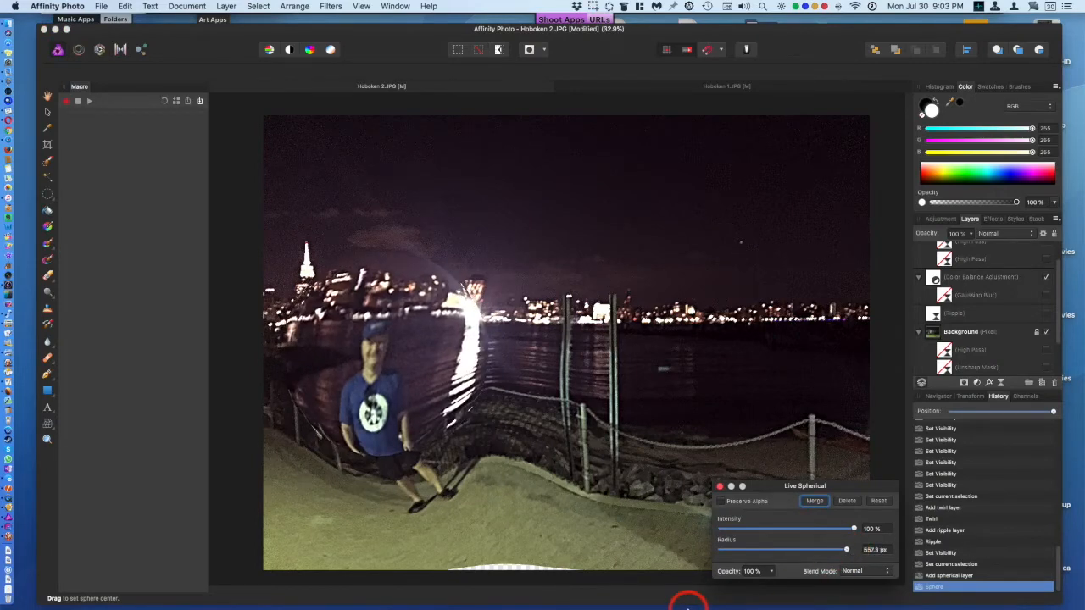
click(719, 488)
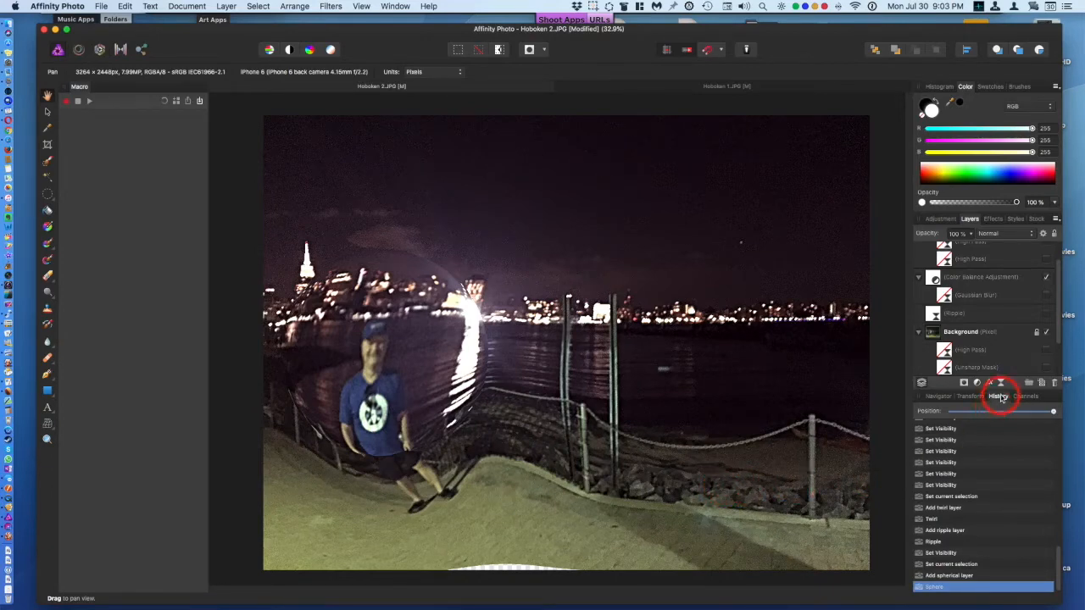
click(1001, 384)
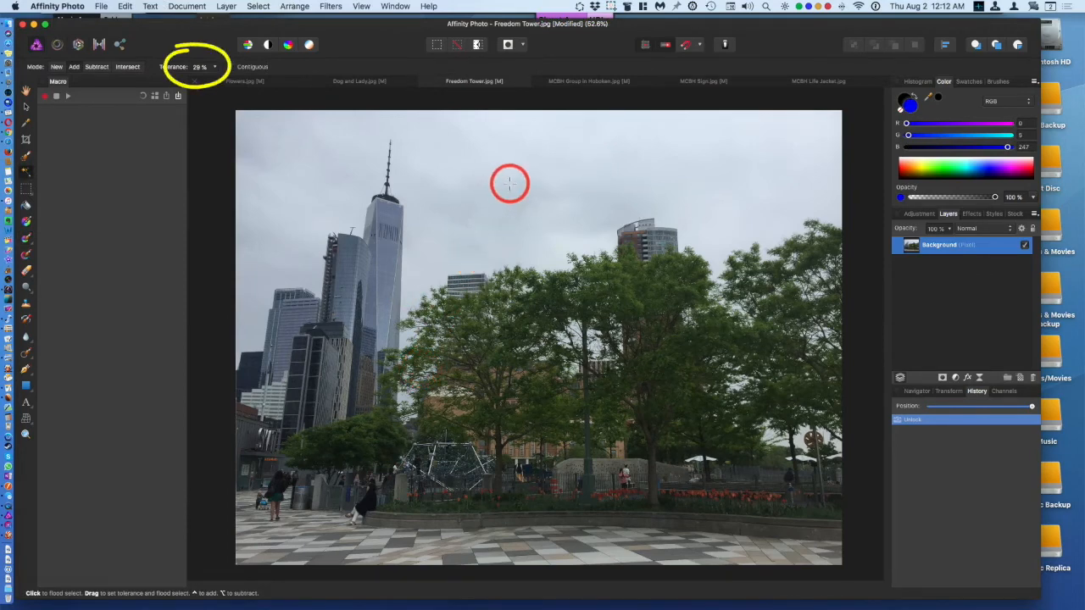
Step: Flood select the sky in the Freedom Tower photo with a tolerance of 9%
drag(508, 184, 615, 194)
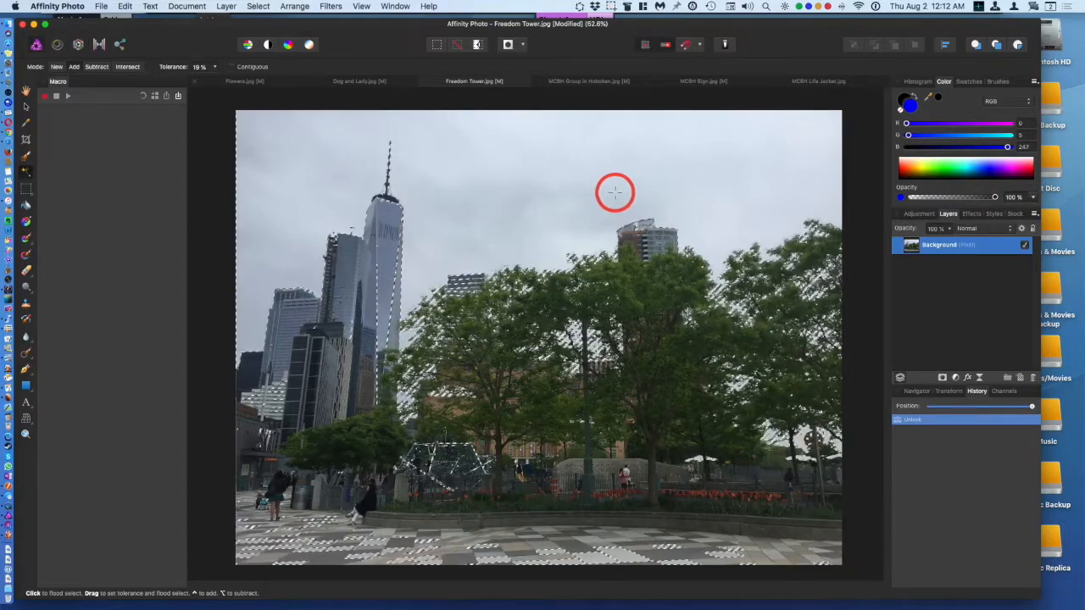
drag(615, 194, 559, 192)
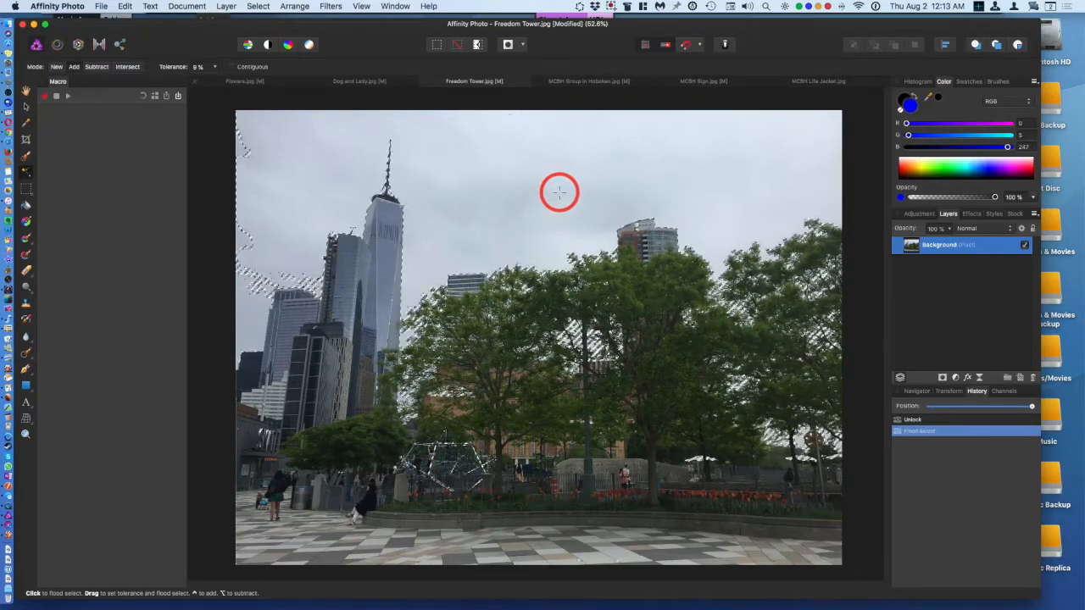
Step: Delete the selected sky, then undo the deletion
key(Delete)
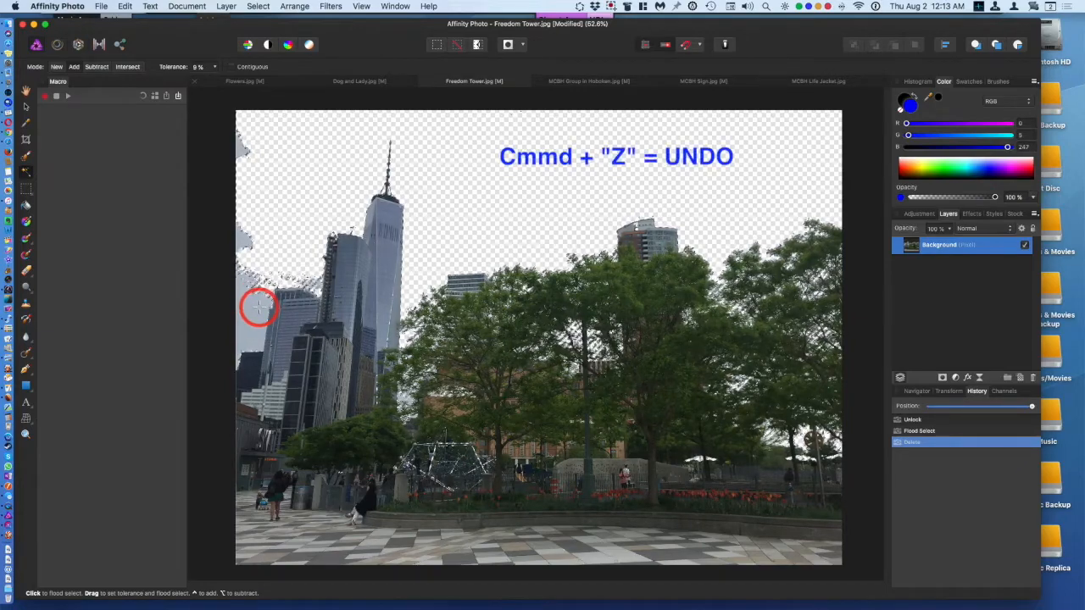
key(super+z)
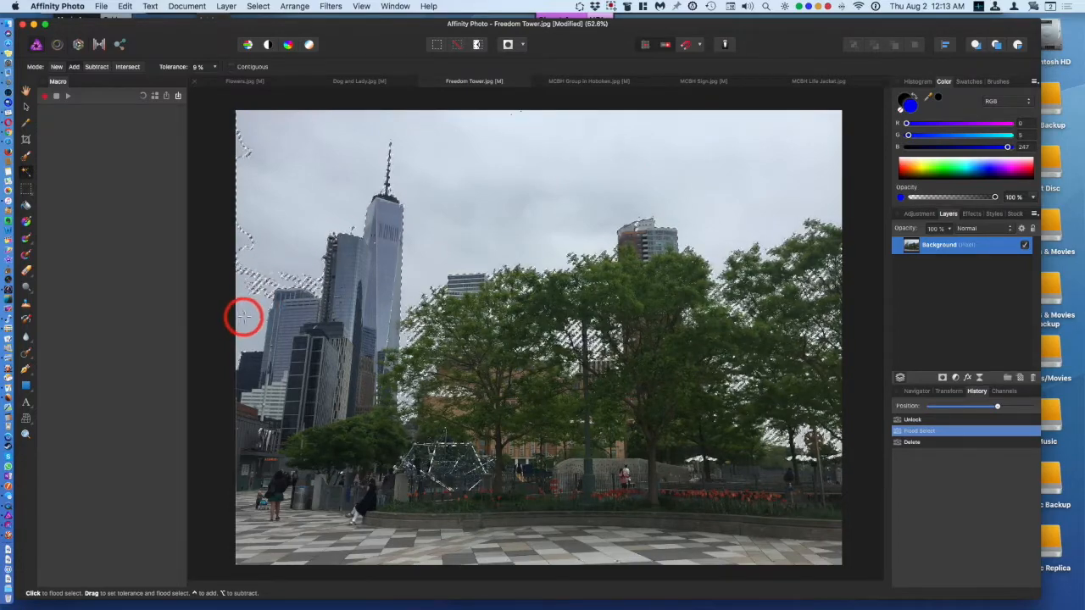
Step: Flood select the sky again at 2% tolerance, delete the selection as a test, and undo the deletion
drag(243, 317, 253, 319)
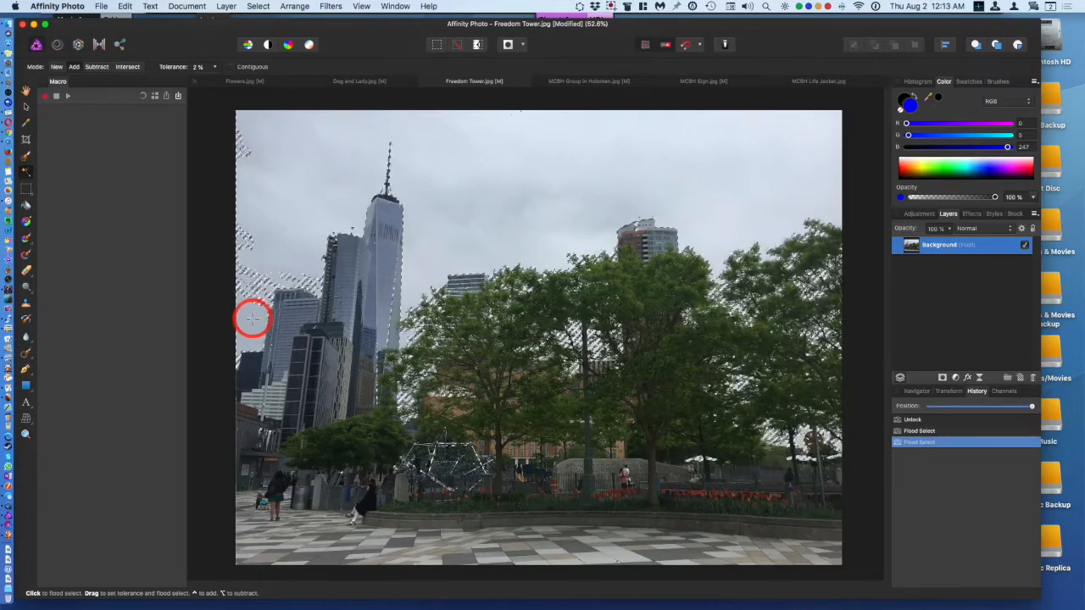
key(Delete)
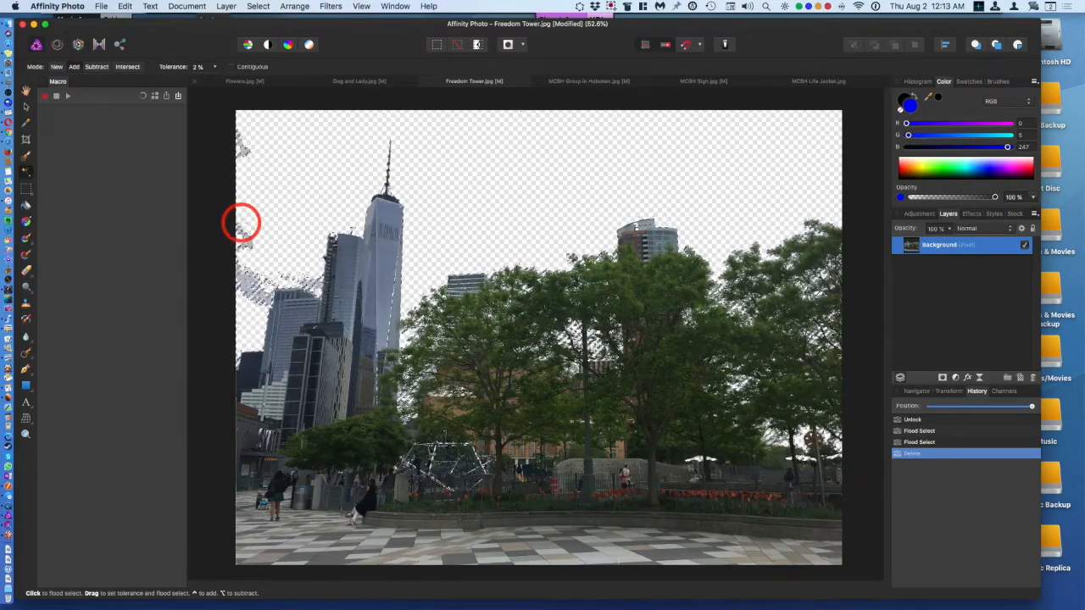
key(super+z)
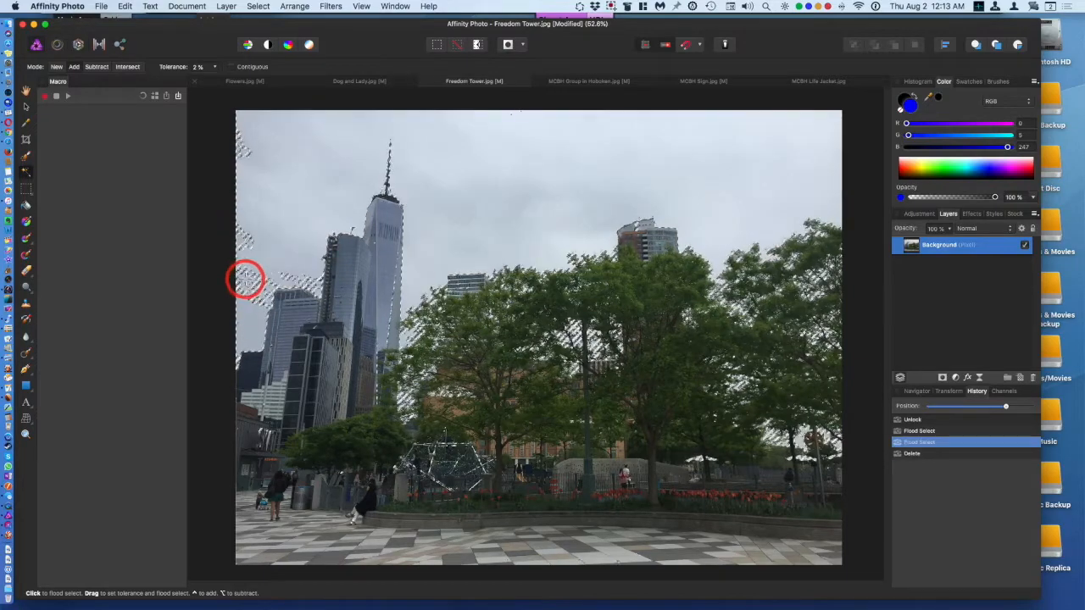
Step: Extend the sky selection with another flood select beside the buildings, delete it as a test, and undo the deletion
click(253, 285)
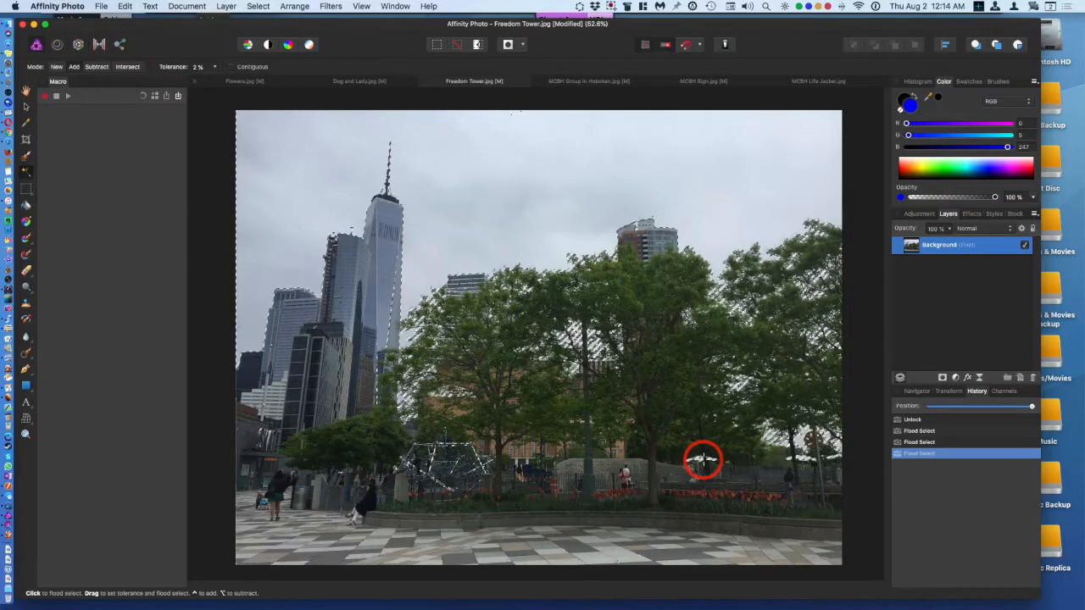
key(Delete)
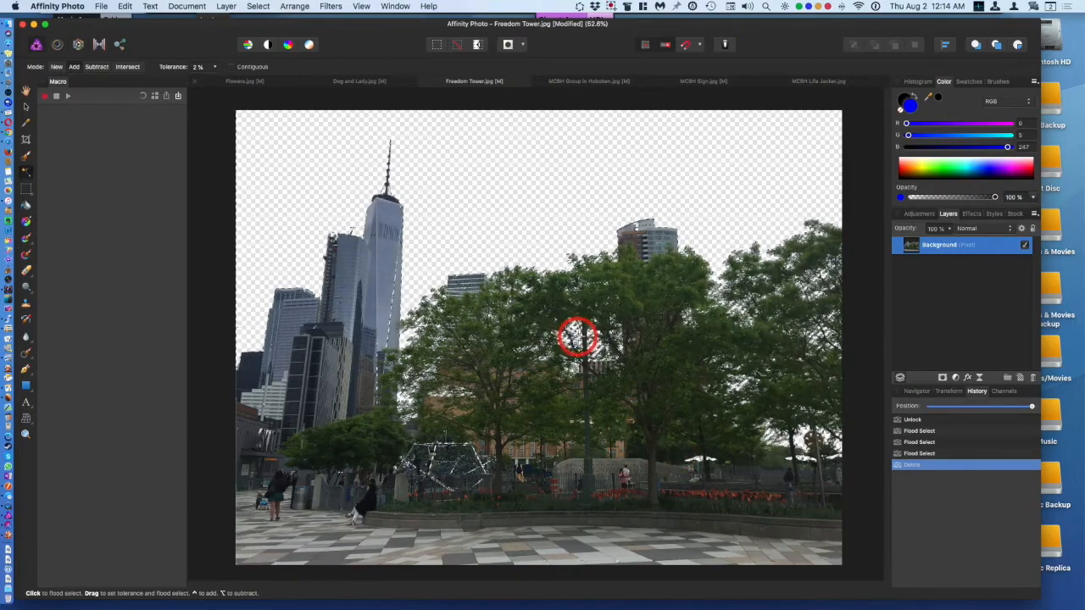
key(super+z)
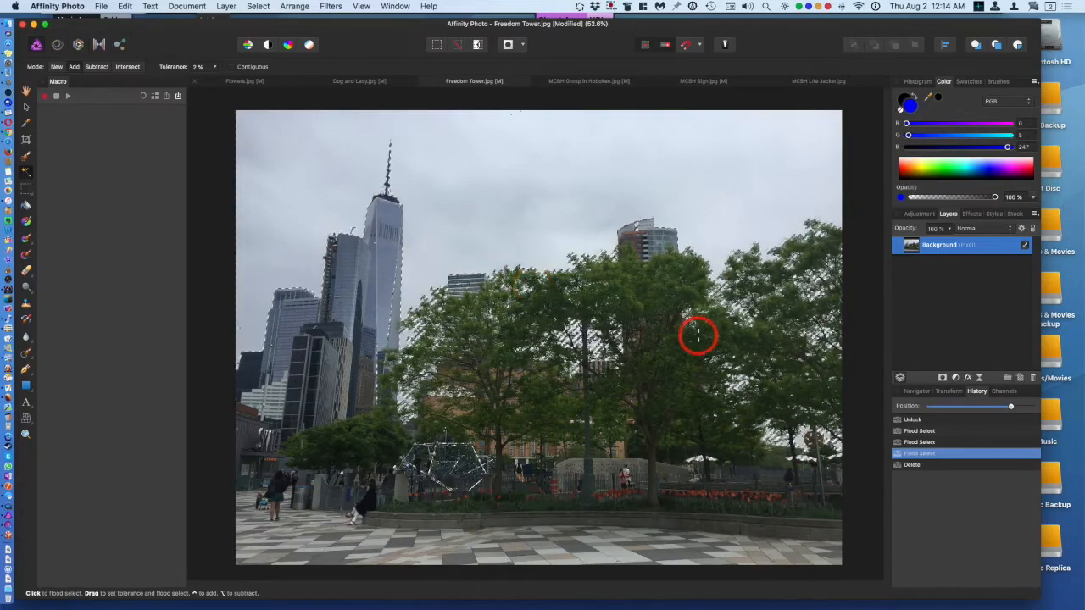
Step: Add a Recolor adjustment to the selected sky and set its hue to 209.9°
click(957, 378)
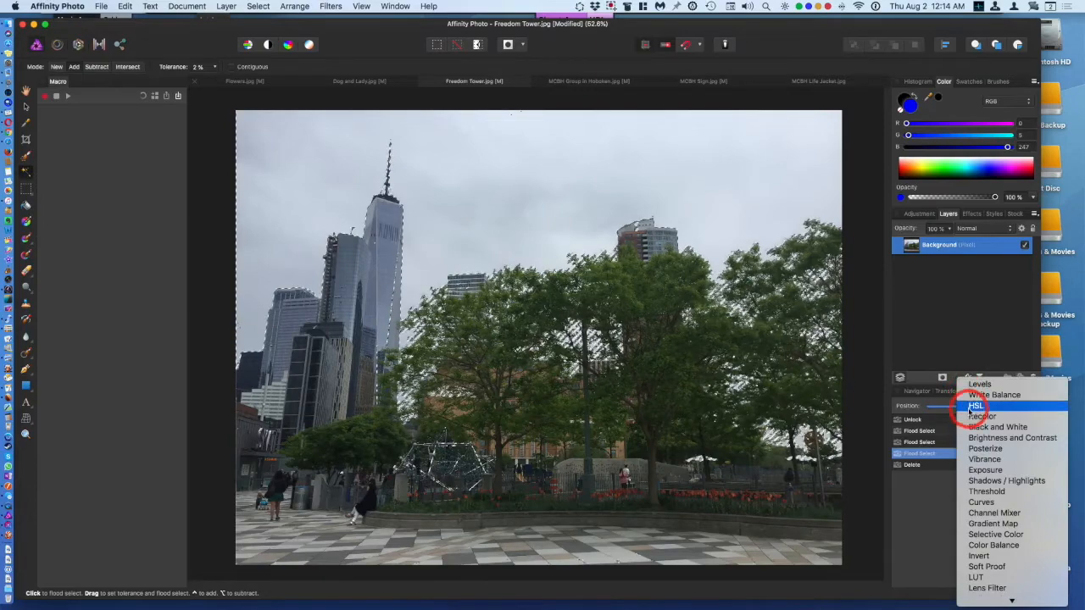
click(975, 417)
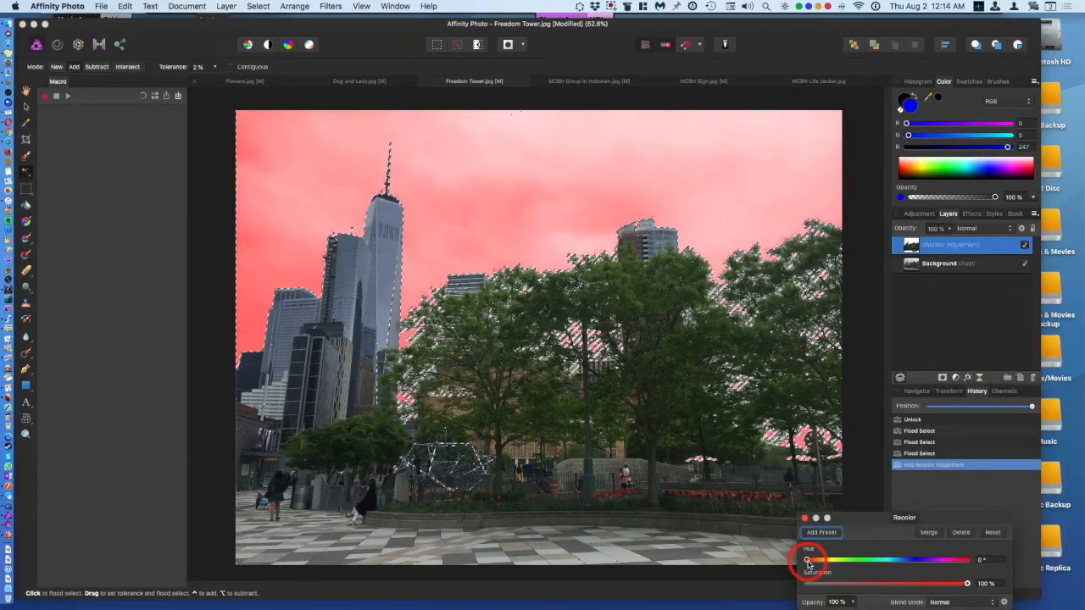
drag(811, 563, 902, 573)
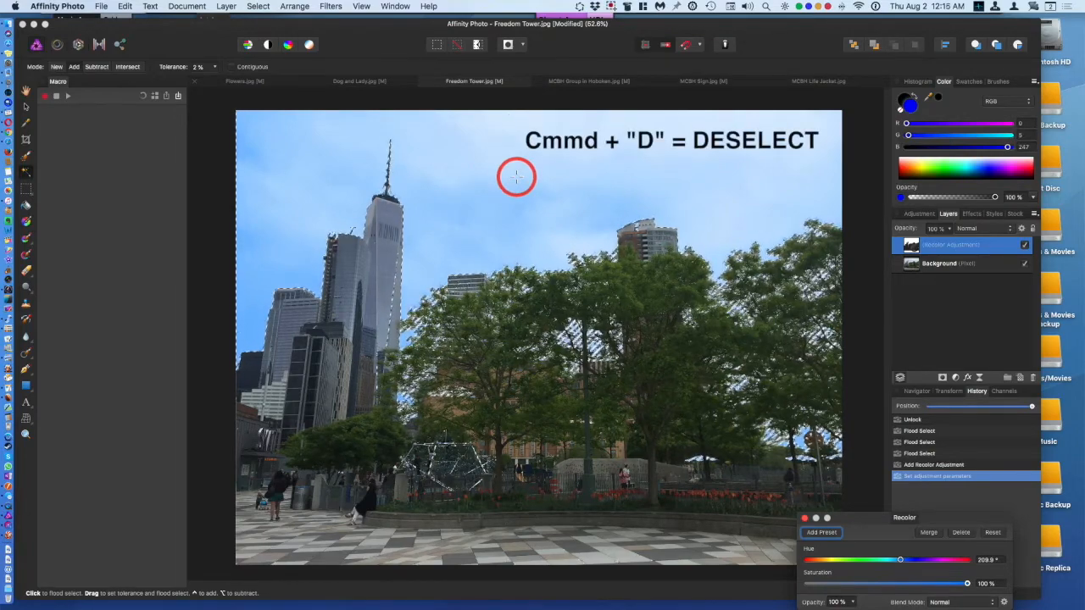
Step: Deselect everything, switch on Quick Mask, and zoom to 100% over the trees and umbrellas
key(cmd+d)
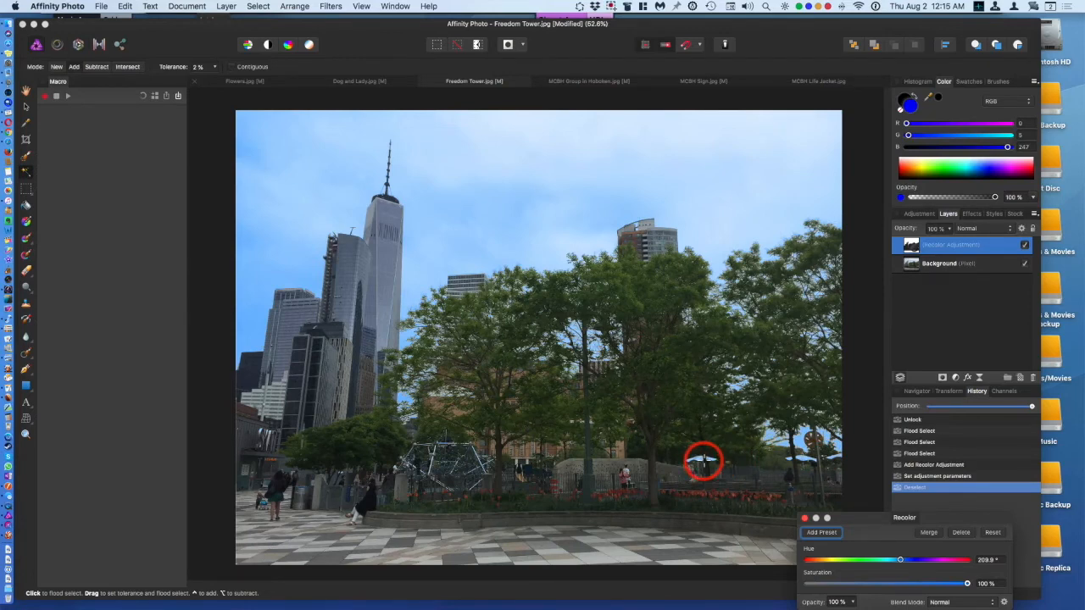
click(510, 46)
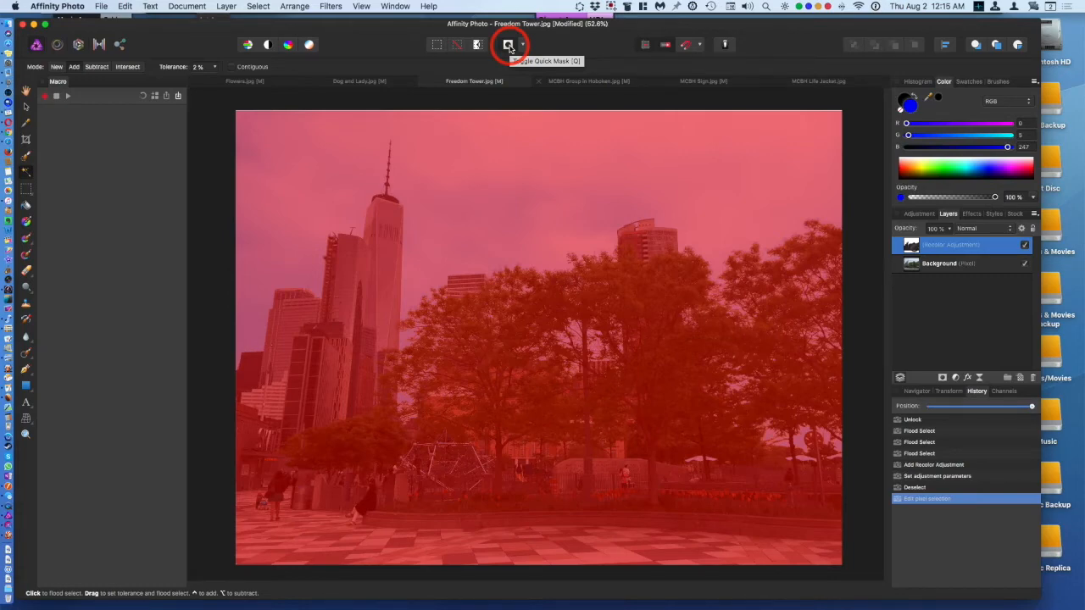
key(super+1)
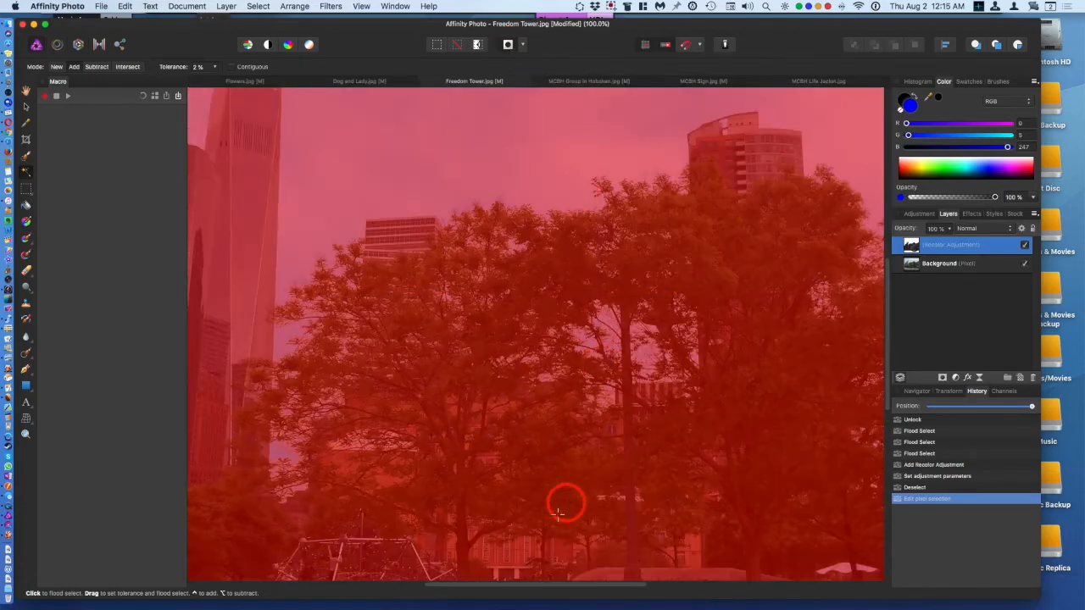
drag(509, 583, 673, 591)
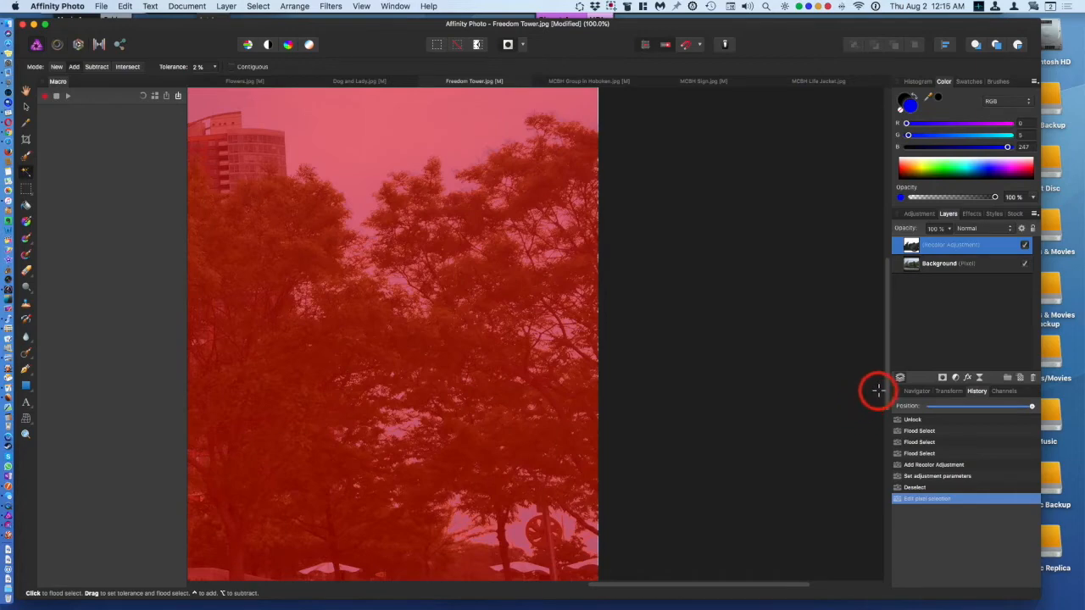
scroll(878, 390, down, 5)
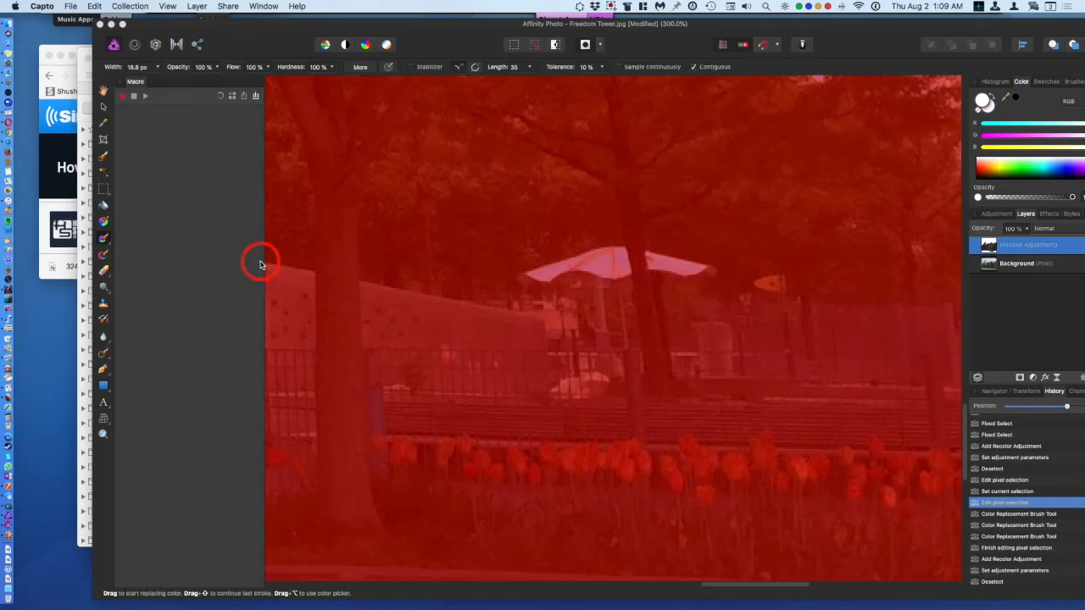
Step: Choose the Color Replacement Brush Tool and paint the left umbrella canopy into the Quick Mask selection with a small brush
click(104, 241)
click(104, 242)
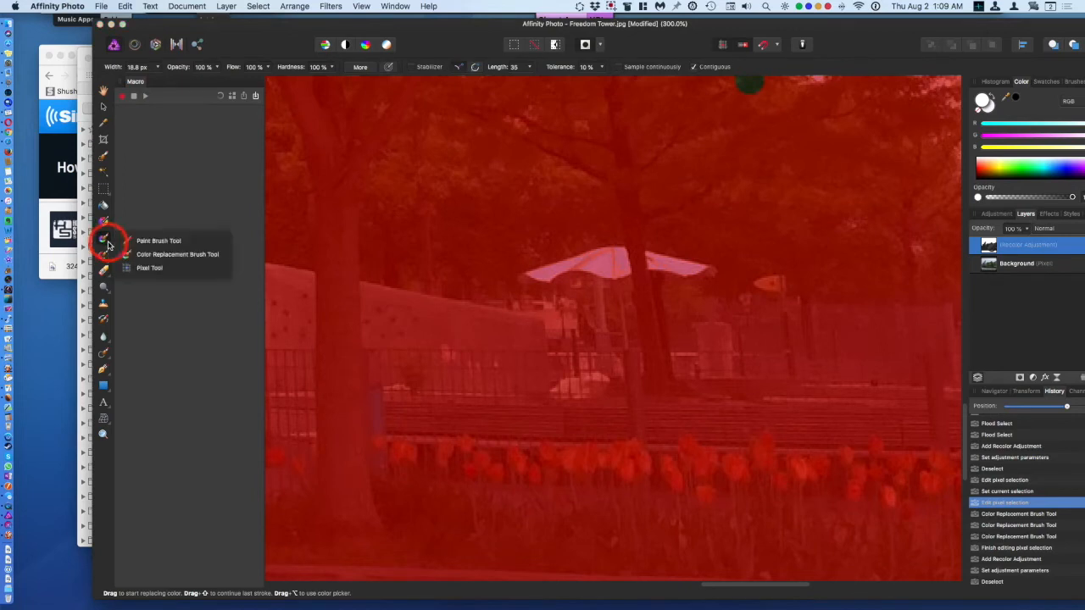
click(149, 257)
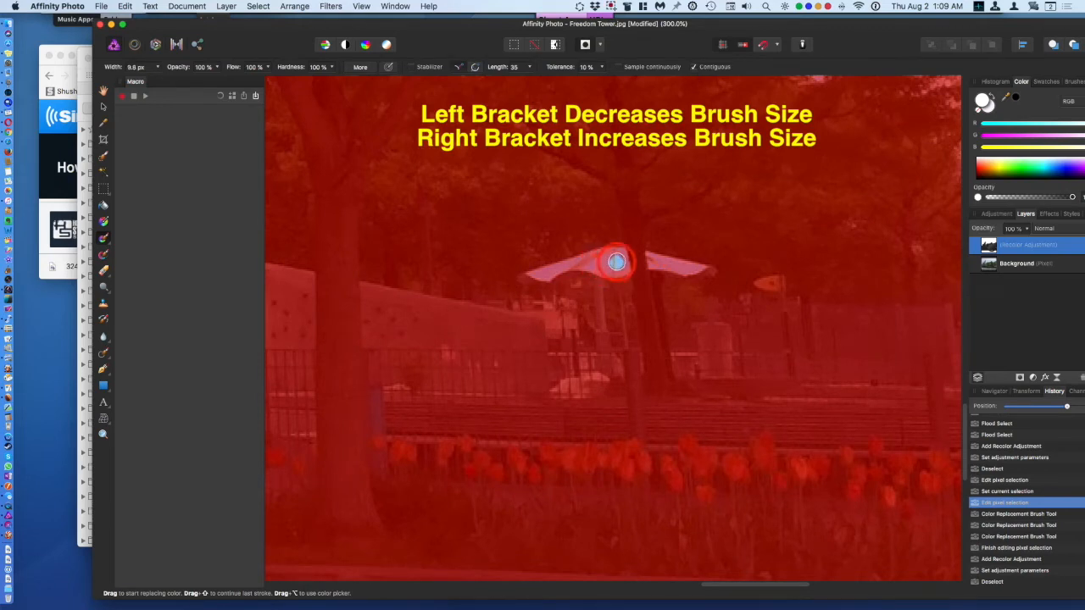
mouse_move(621, 256)
mouse_down()
mouse_move(617, 258)
mouse_move(531, 274)
mouse_move(613, 256)
mouse_move(588, 266)
mouse_move(598, 240)
mouse_move(575, 224)
mouse_move(548, 222)
mouse_move(496, 244)
mouse_move(606, 210)
mouse_move(494, 242)
mouse_move(612, 198)
mouse_move(524, 229)
mouse_up()
key(bracketleft)
key(super+equal)
key(super+equal)
key(bracketleft)
mouse_move(672, 208)
mouse_down()
mouse_move(745, 234)
mouse_move(761, 223)
mouse_move(677, 206)
mouse_move(755, 225)
mouse_move(681, 206)
mouse_move(752, 225)
mouse_move(681, 218)
mouse_up()
drag(613, 199, 489, 240)
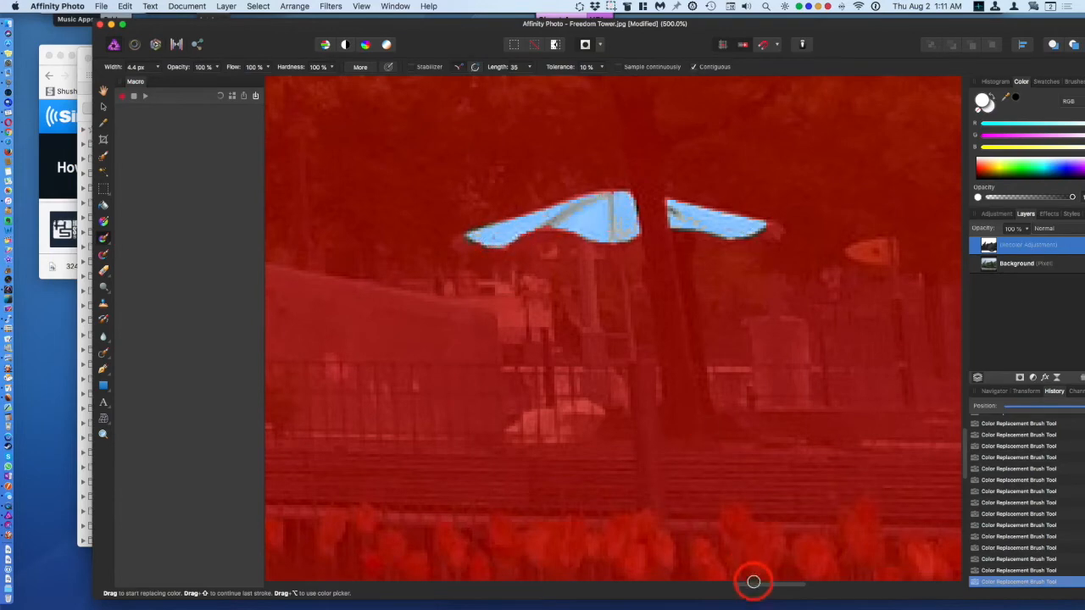
Step: Paint the remaining parts of the left umbrella canopies into the Quick Mask selection, resizing the brush as needed
drag(753, 583, 865, 583)
mouse_move(476, 245)
mouse_down()
mouse_move(436, 196)
mouse_move(509, 198)
mouse_move(596, 221)
mouse_move(609, 237)
mouse_move(468, 226)
mouse_move(431, 209)
mouse_move(327, 213)
mouse_move(371, 224)
mouse_move(342, 223)
mouse_move(361, 228)
mouse_move(353, 219)
mouse_up()
mouse_move(448, 223)
mouse_down()
mouse_move(485, 212)
mouse_move(440, 205)
mouse_move(515, 217)
mouse_move(474, 220)
mouse_move(437, 202)
mouse_move(502, 220)
mouse_up()
key(bracketright)
key(bracketright)
key(bracketright)
key(bracketleft)
key(bracketleft)
drag(362, 217, 349, 215)
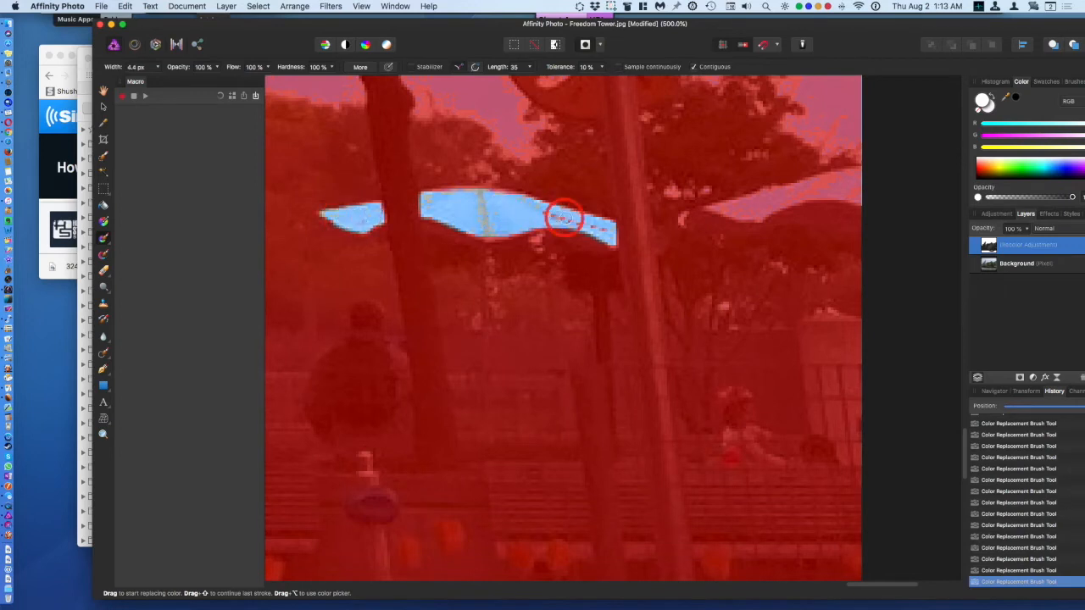
Step: Paint the right umbrella canopy into the selection with a 3.5 px brush and exit Quick Mask
drag(564, 218, 549, 213)
key(bracketleft)
key(bracketleft)
mouse_move(688, 221)
mouse_down()
mouse_move(787, 182)
mouse_move(864, 172)
mouse_up()
mouse_move(746, 217)
mouse_down()
mouse_move(845, 187)
mouse_move(740, 206)
mouse_move(823, 192)
mouse_up()
key(bracketright)
key(bracketleft)
key(bracketleft)
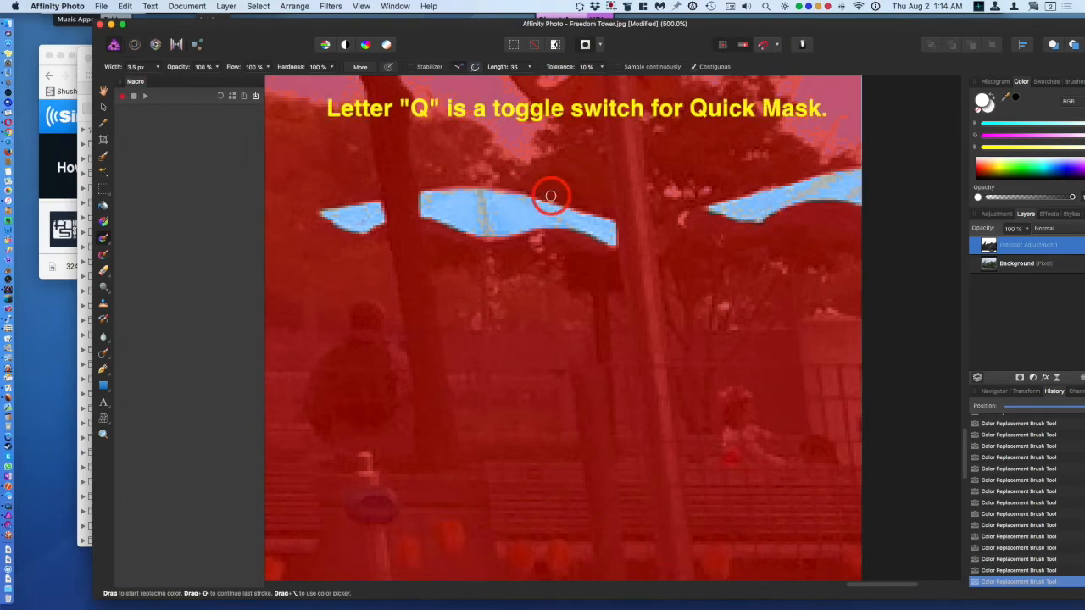
key(q)
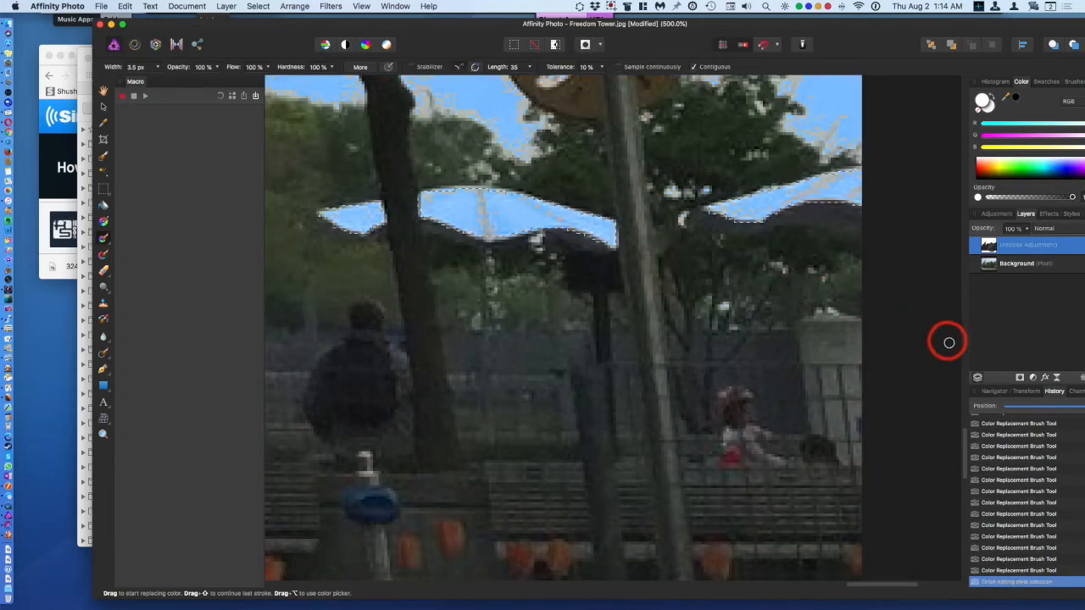
Step: Add a Recolor adjustment to the umbrella selection, set its saturation to 0%, and close the dialog
click(1033, 378)
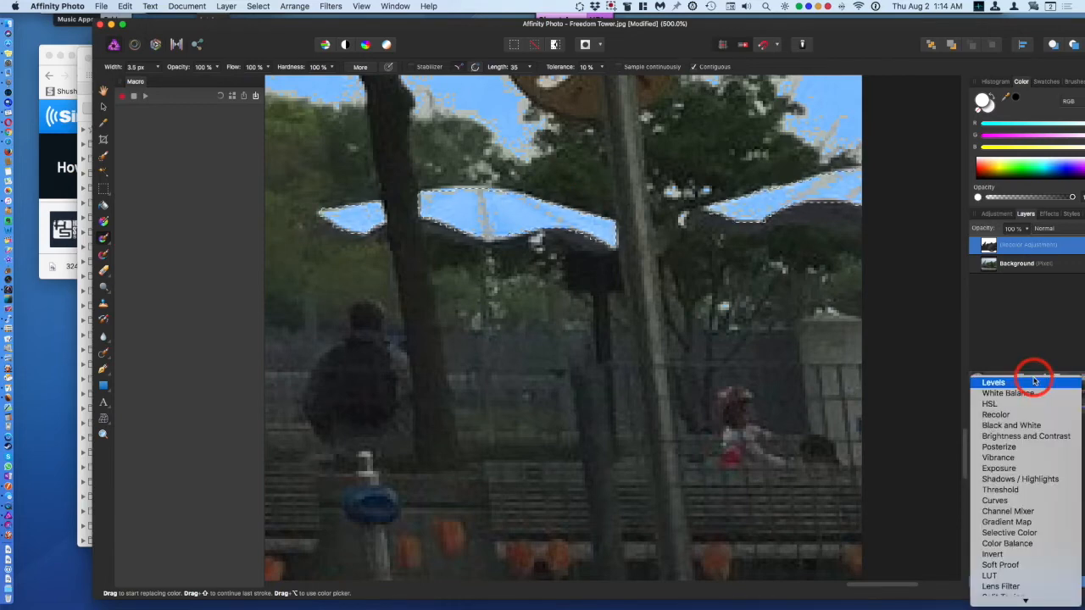
click(1018, 415)
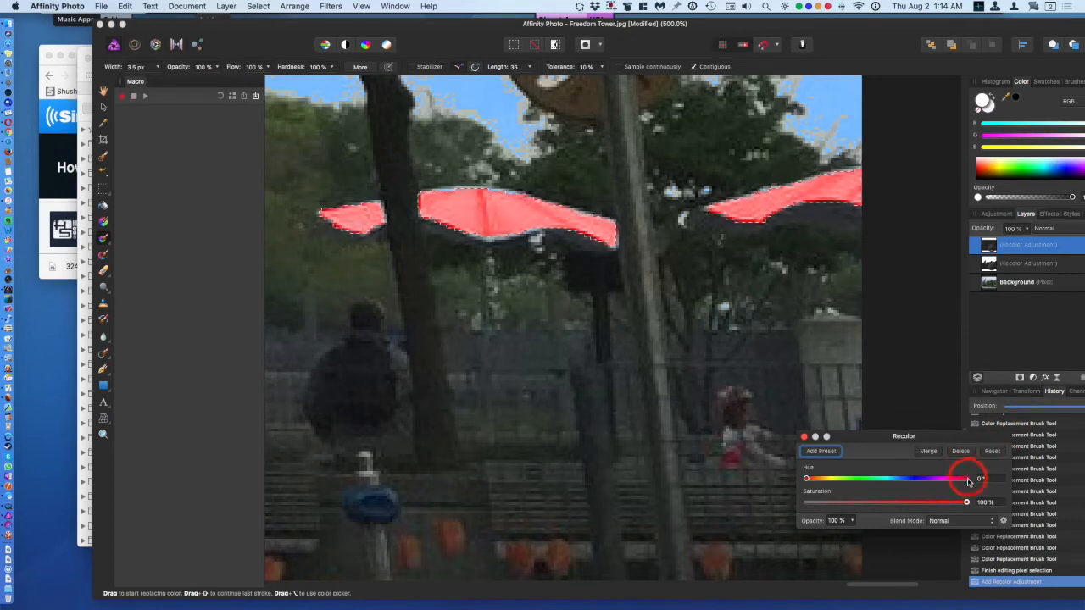
drag(966, 503, 766, 502)
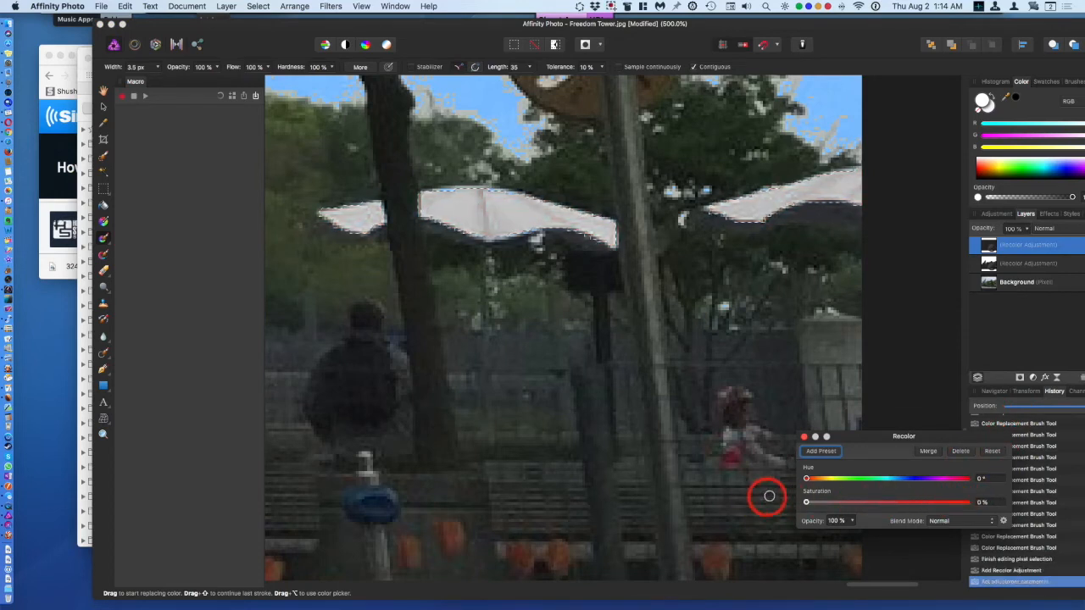
click(804, 439)
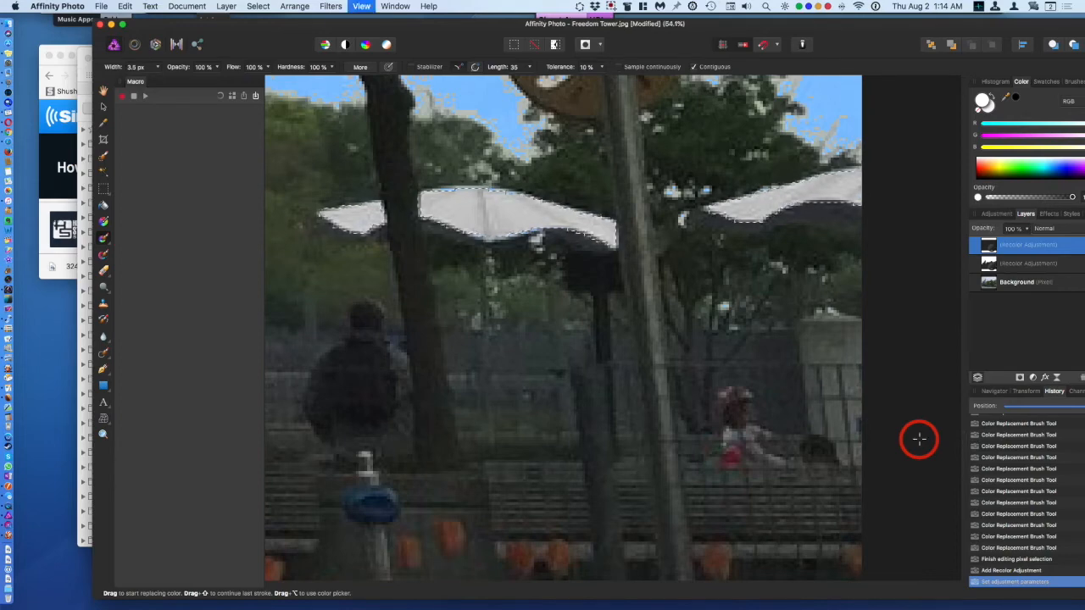
Step: Zoom to fit the whole photo and deselect the umbrellas
key(super+0)
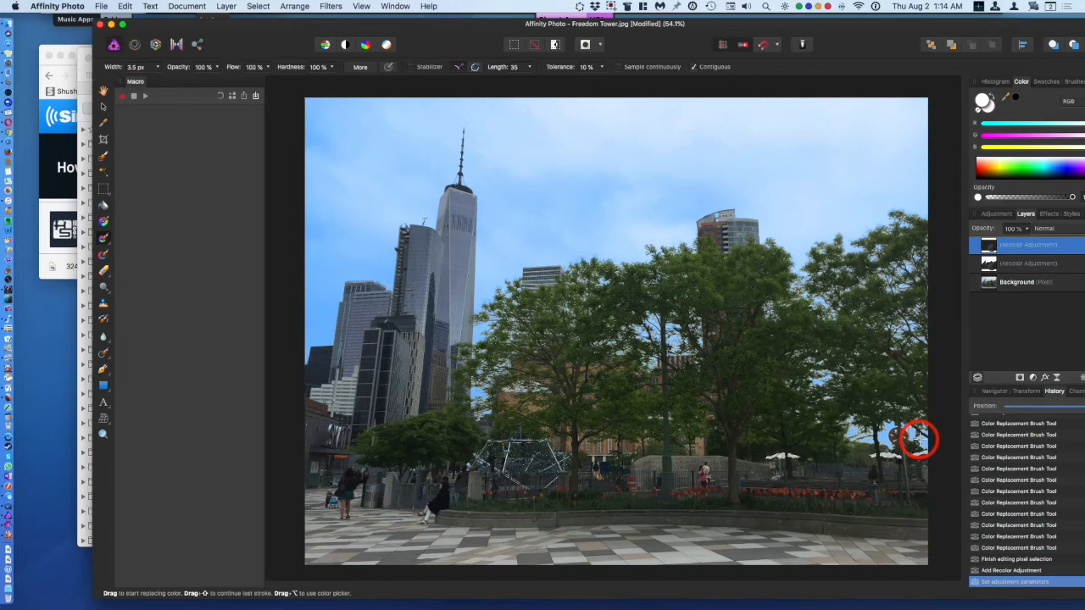
key(super+d)
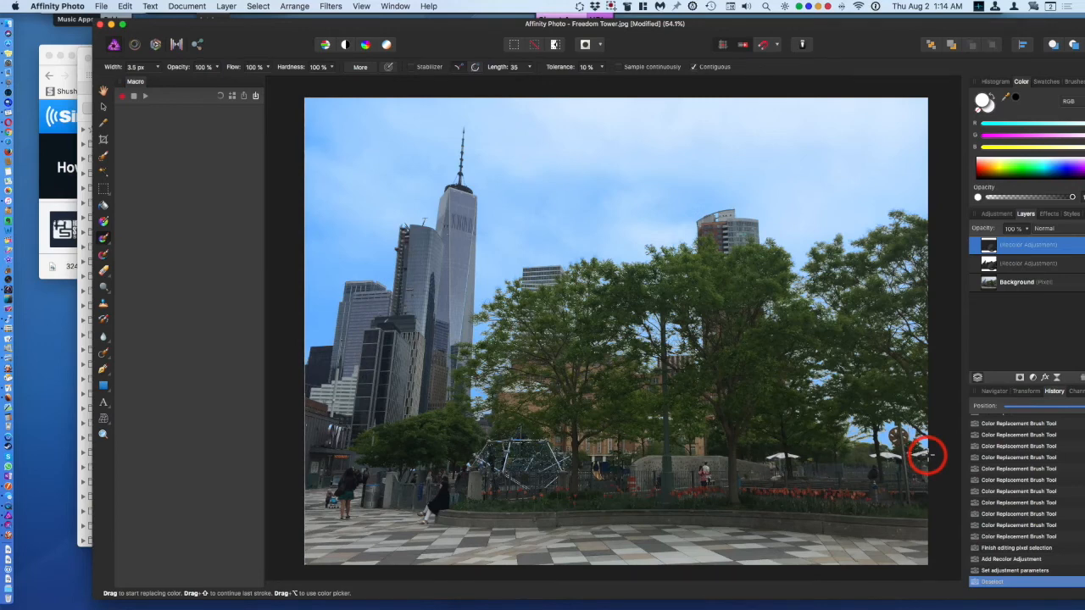
click(926, 456)
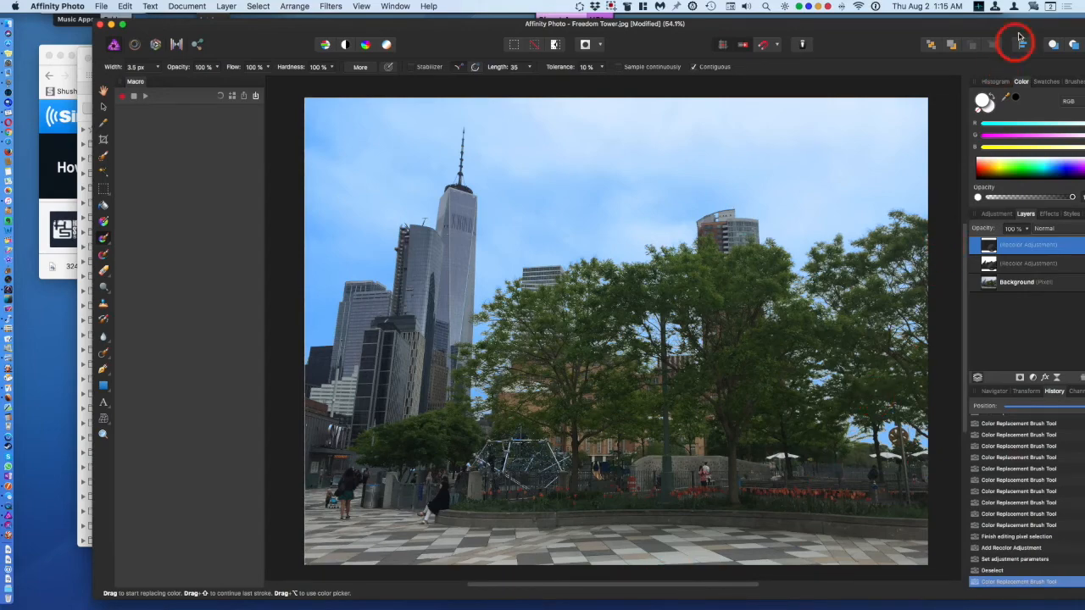
drag(1020, 38, 958, 15)
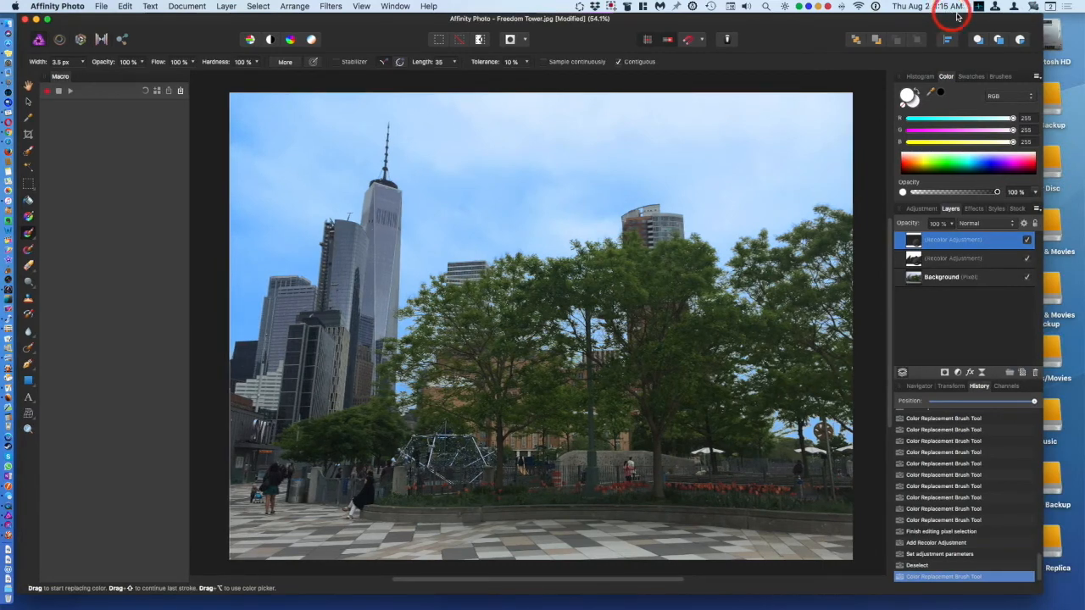
Step: Toggle the visibility of the Recolor adjustment layers to compare the photo with and without the edits
click(1027, 241)
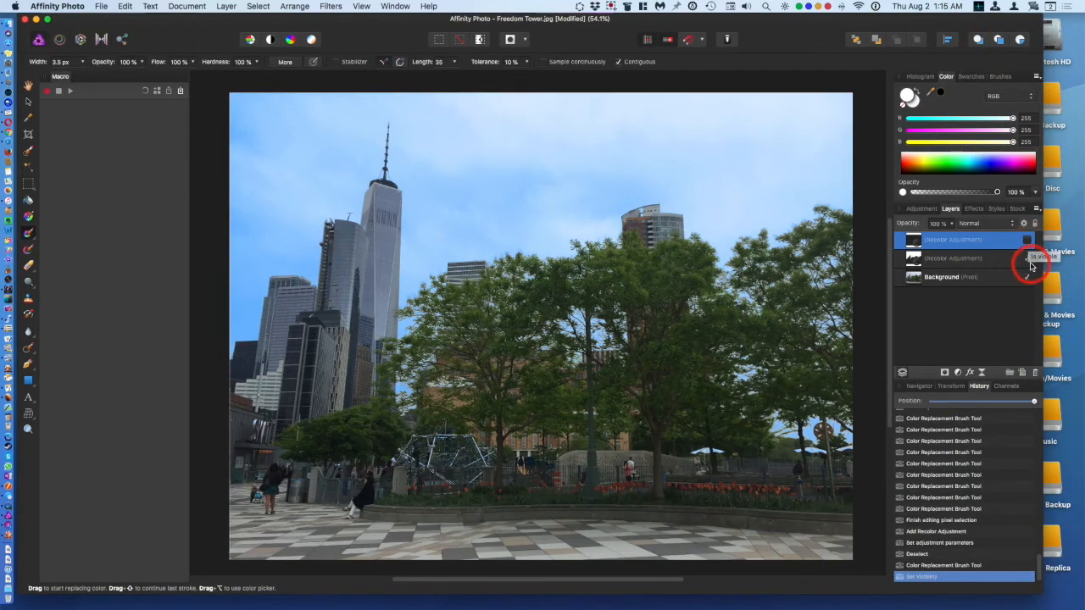
click(1028, 260)
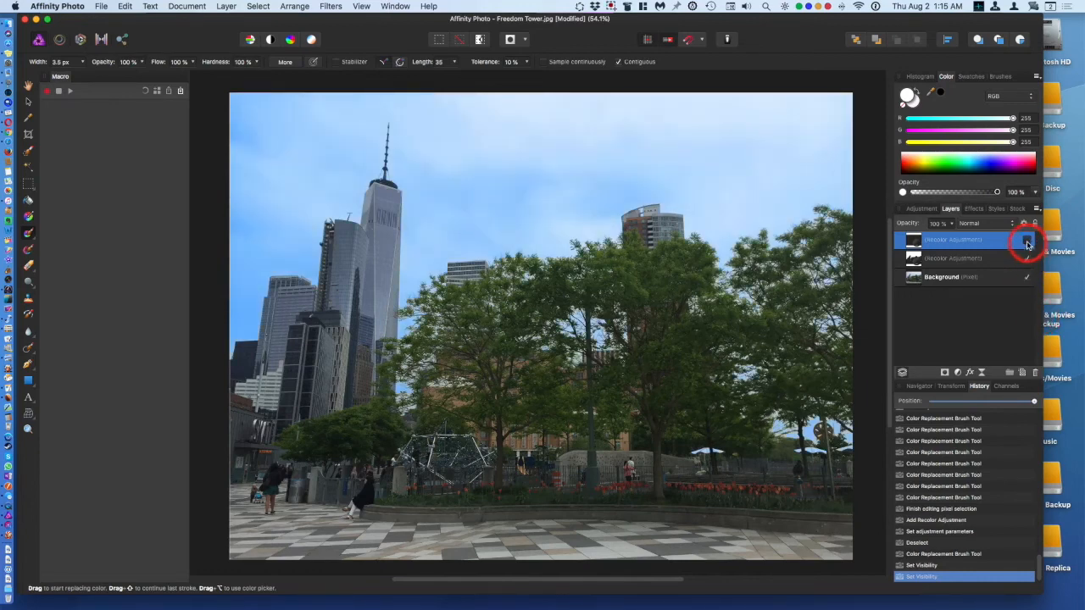
click(1027, 241)
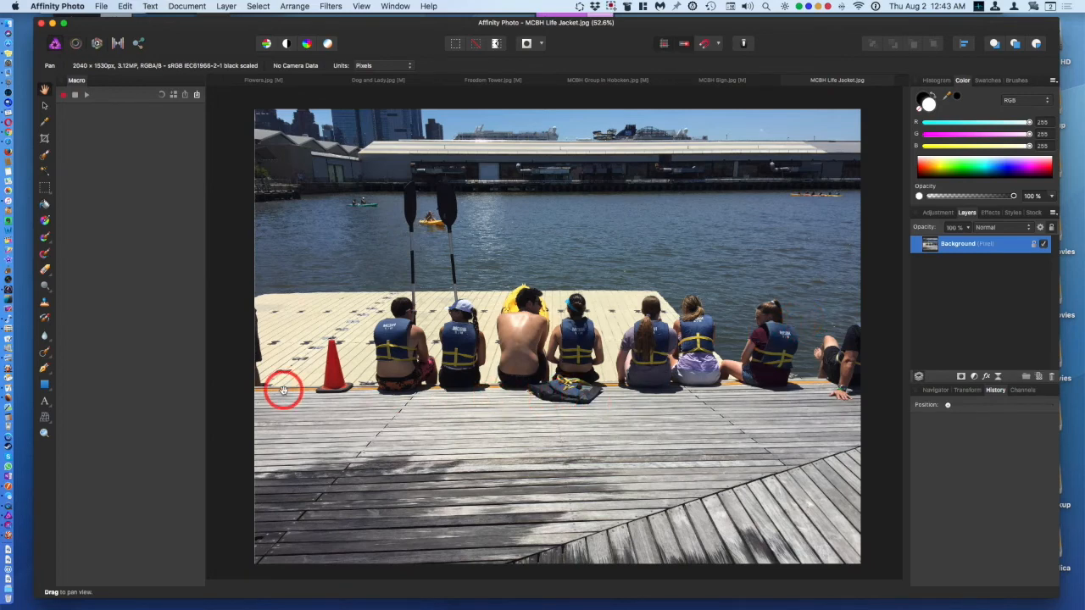
Step: In the MCBH Life Jacket photo, choose the Inpainting Brush Tool and paint over the life jacket lying on the dock
click(49, 361)
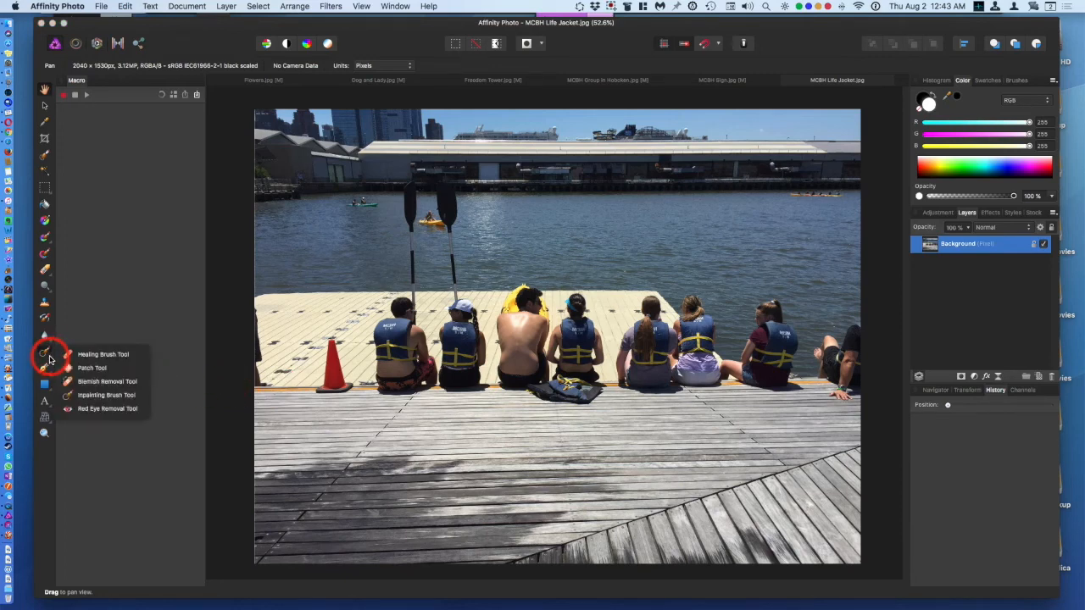
click(86, 397)
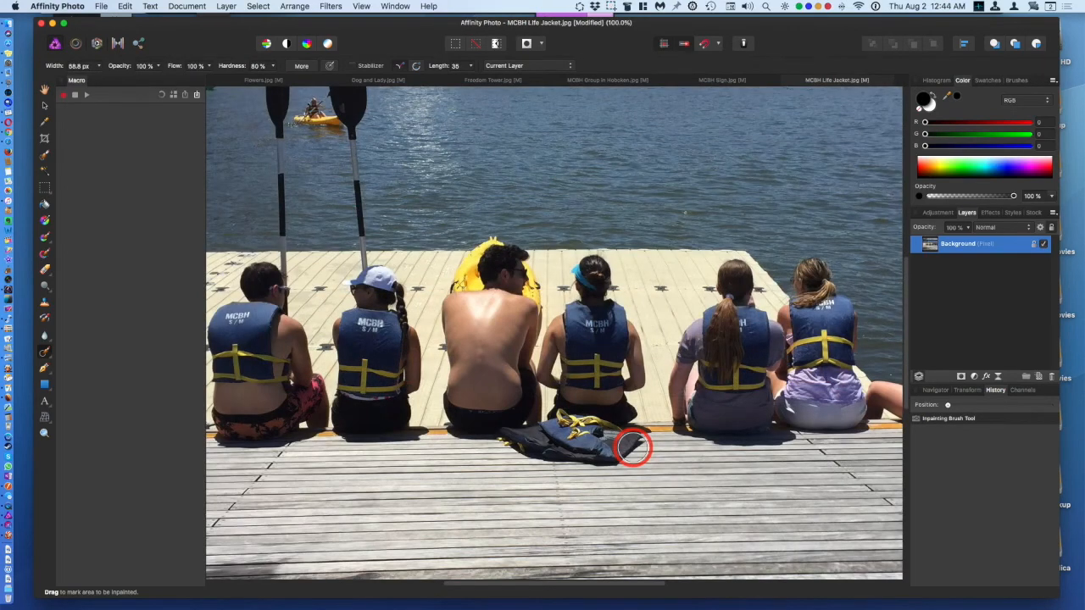
mouse_move(633, 448)
mouse_down()
mouse_move(645, 436)
mouse_move(563, 419)
mouse_move(505, 437)
mouse_move(606, 459)
mouse_move(624, 443)
mouse_move(559, 442)
mouse_up()
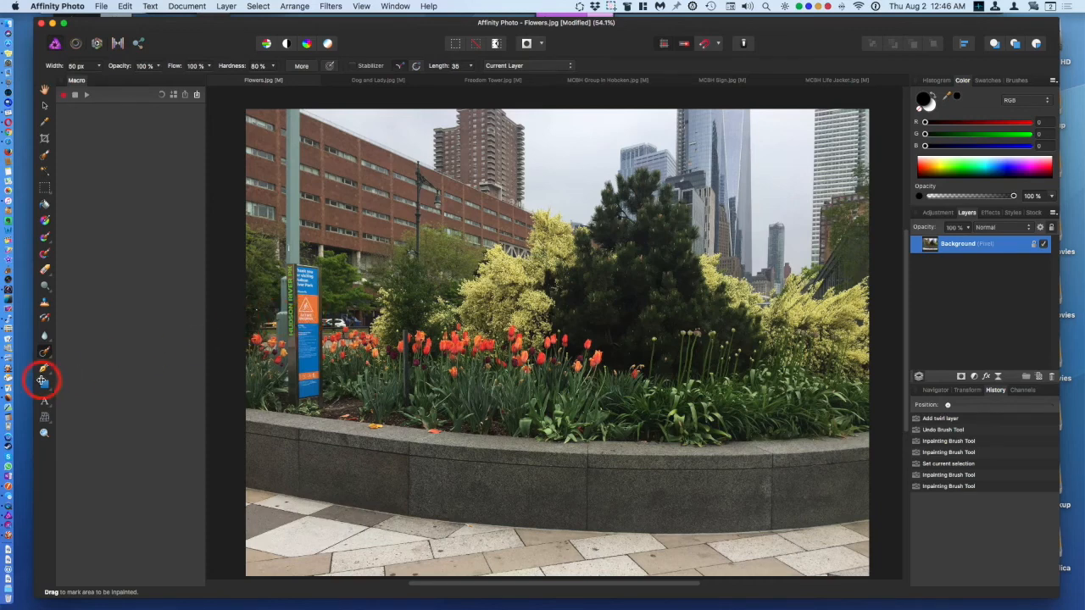
Step: In the Flowers photo, choose the Inpainting Brush Tool and paint out the blue sign post among the tulips
click(52, 356)
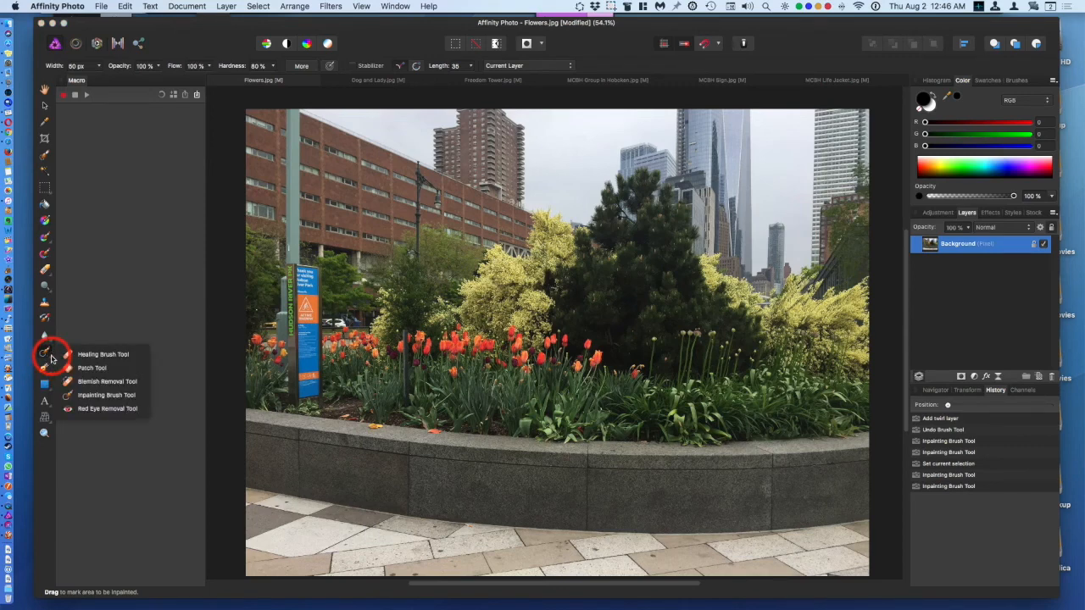
mouse_move(51, 360)
mouse_down()
mouse_move(110, 358)
mouse_move(98, 396)
mouse_up()
mouse_move(254, 396)
mouse_down()
mouse_move(299, 397)
mouse_move(294, 256)
mouse_move(318, 281)
mouse_move(322, 397)
mouse_move(312, 405)
mouse_move(297, 395)
mouse_move(301, 275)
mouse_move(312, 275)
mouse_up()
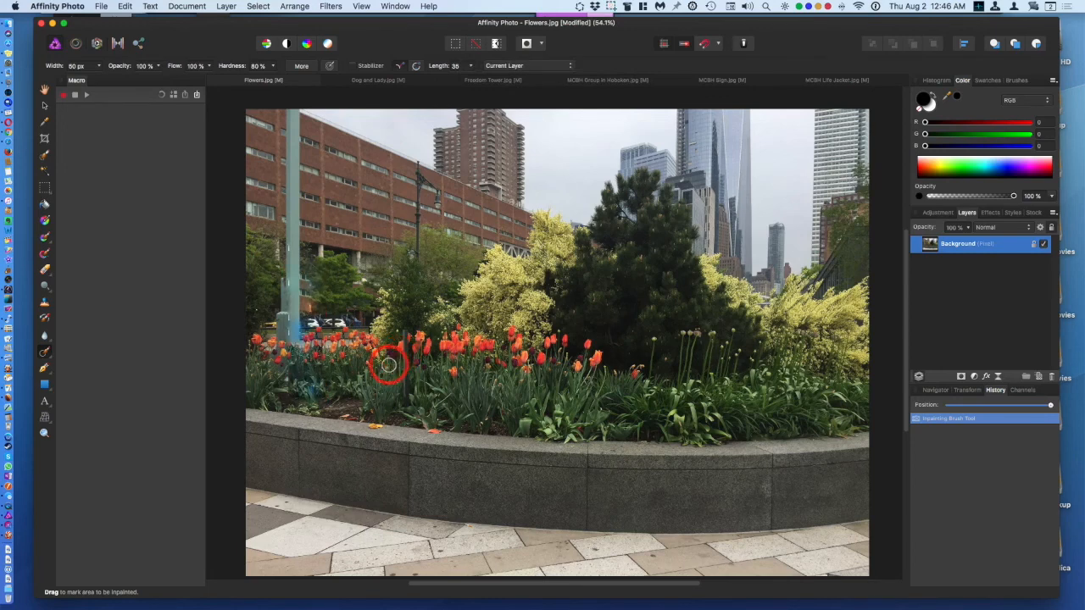
drag(316, 393, 303, 384)
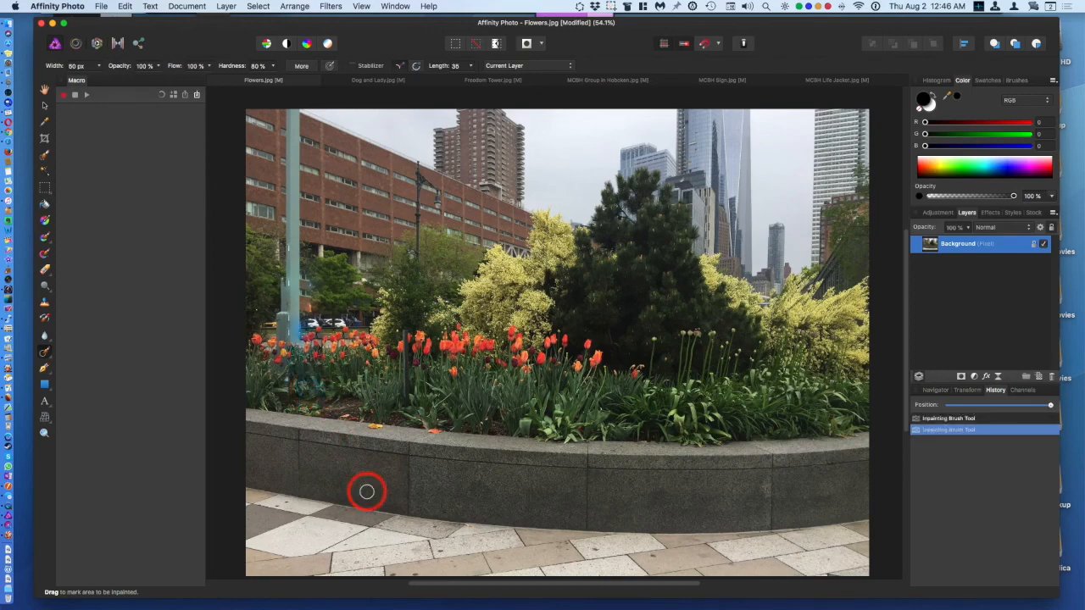